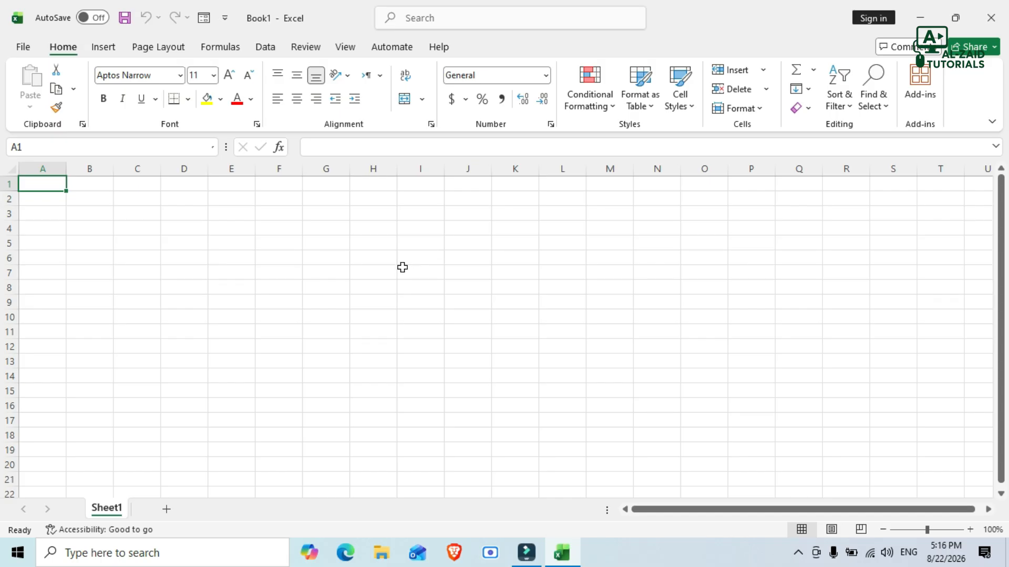
Enter the text 50+50 in cell C2 and 50+50= in cell C3, without a leading equals sign
scroll(408, 269, "up", 6)
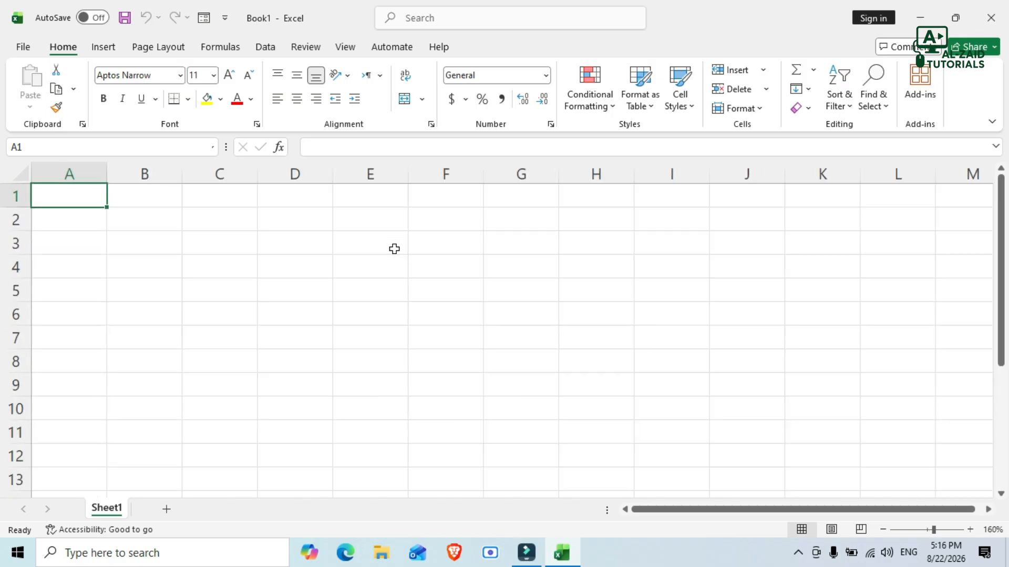
left_click(264, 232)
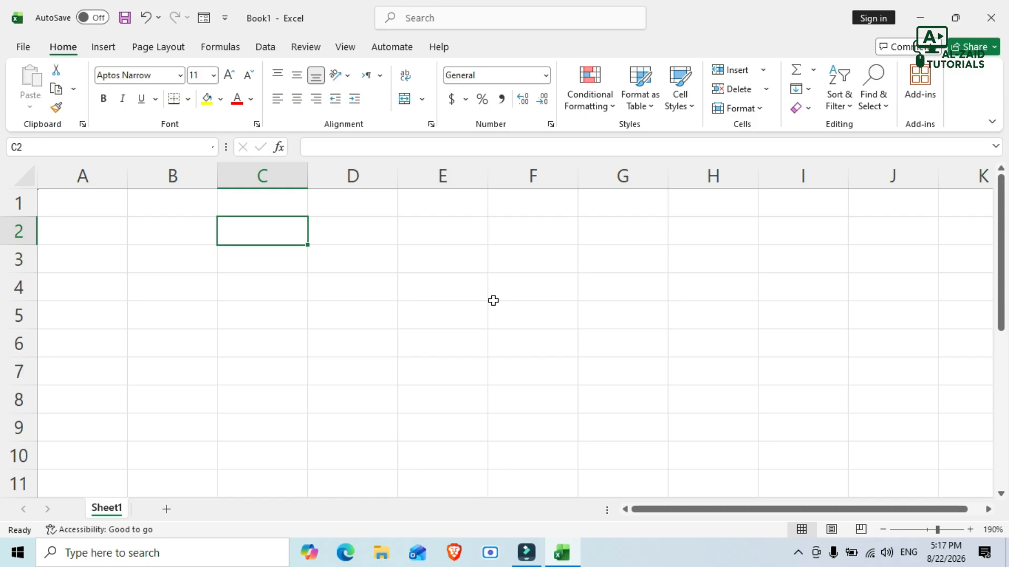
type("=")
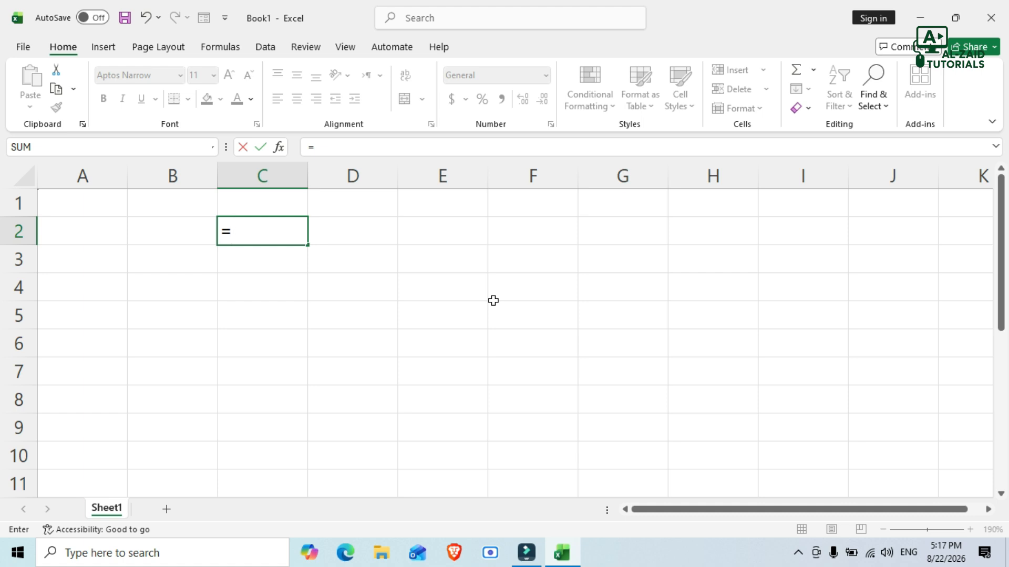
key("BackSpace")
type("50+50")
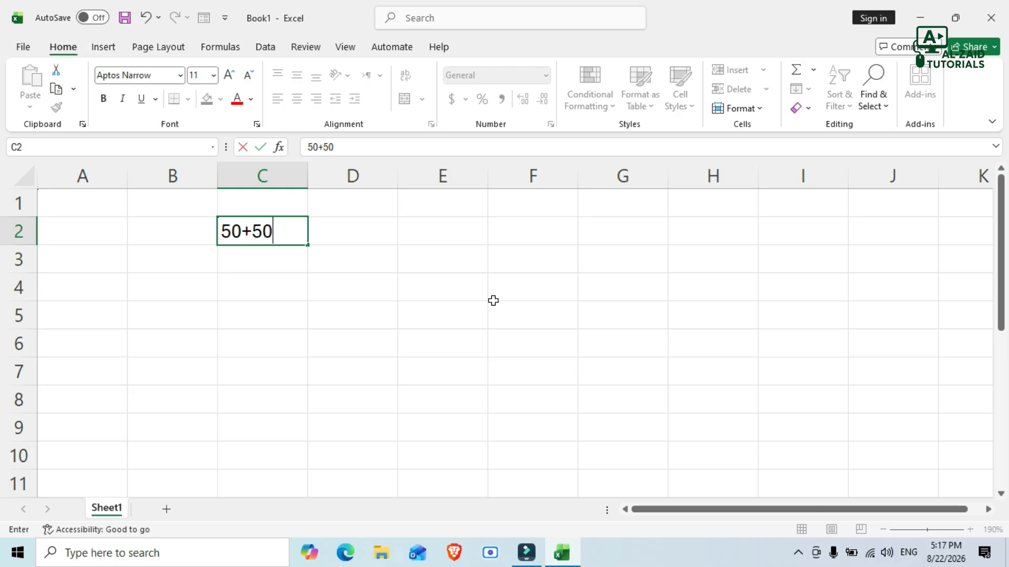
key("Return")
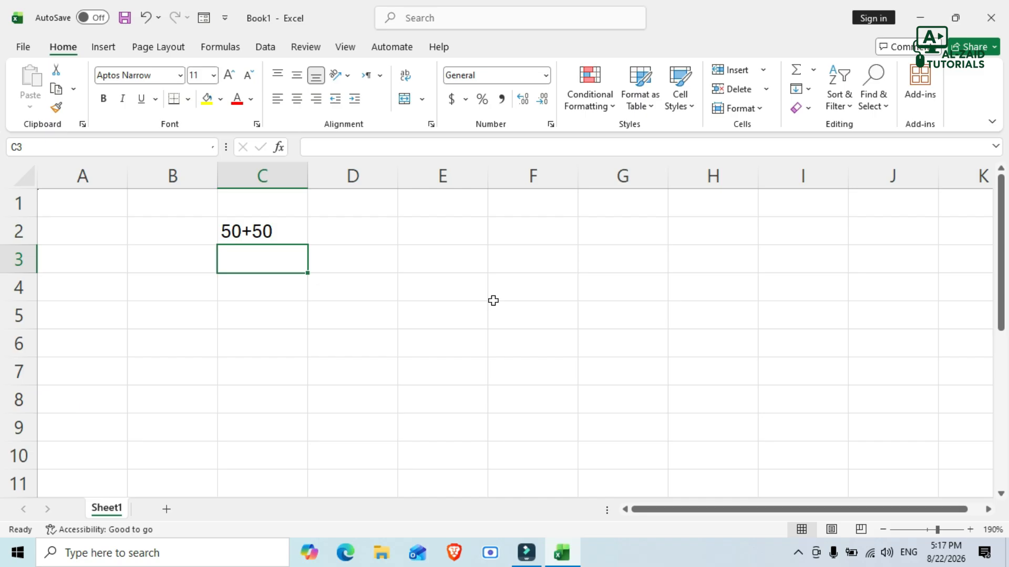
type("50+50=")
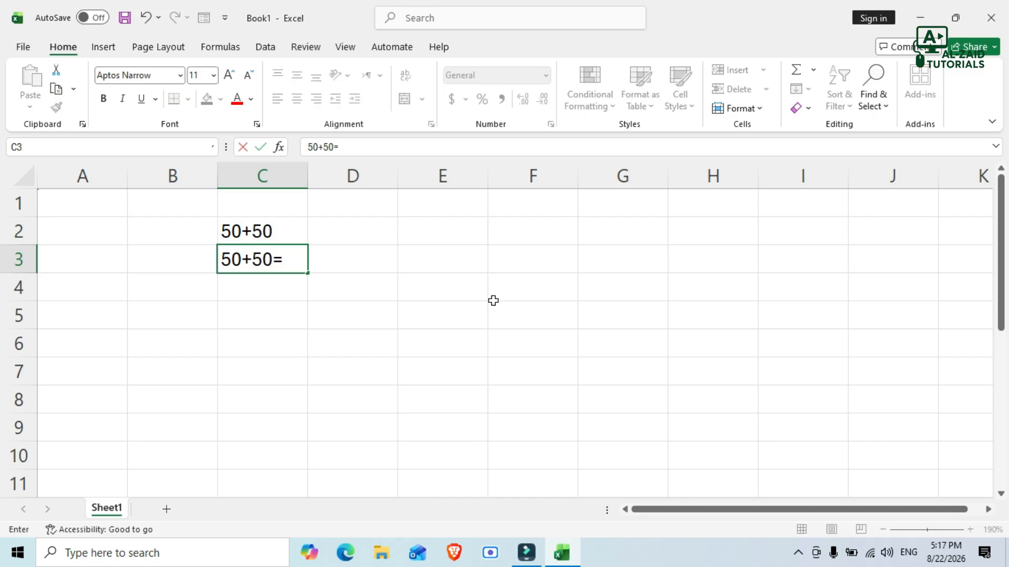
key("Return")
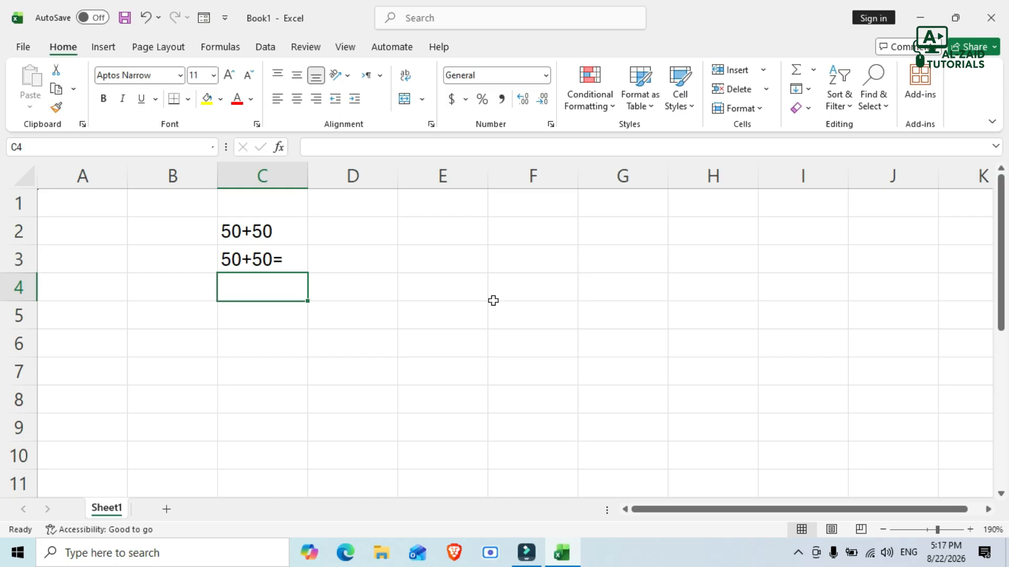
Enter the formula =50+50 in cell C4 and check it in that cell
type("=")
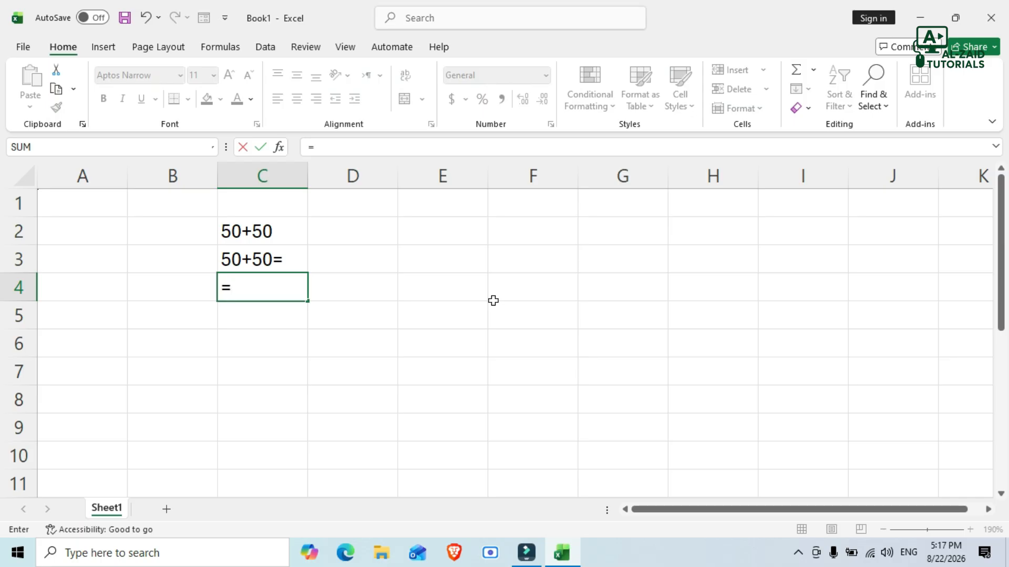
type("50+50")
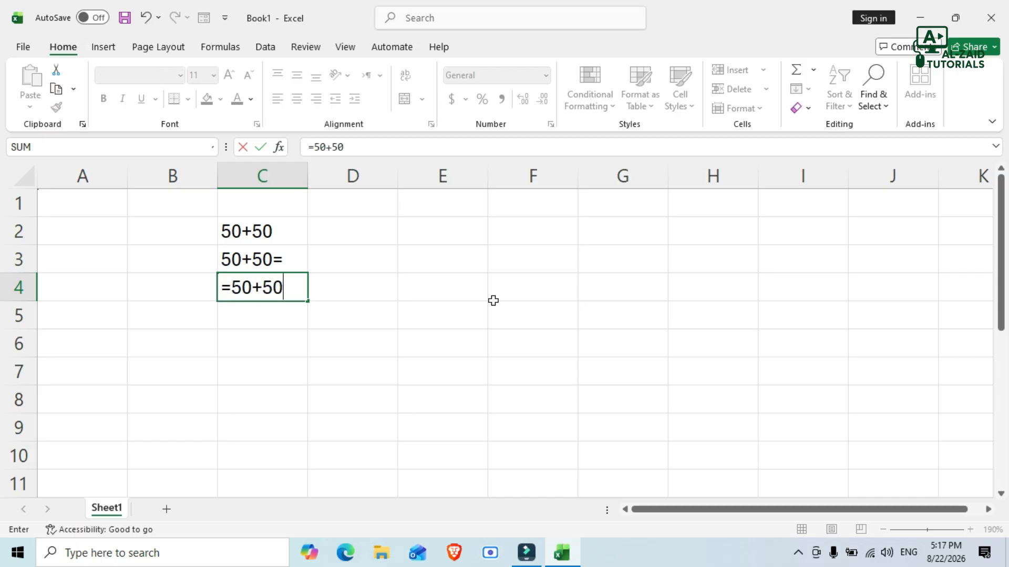
key("Return")
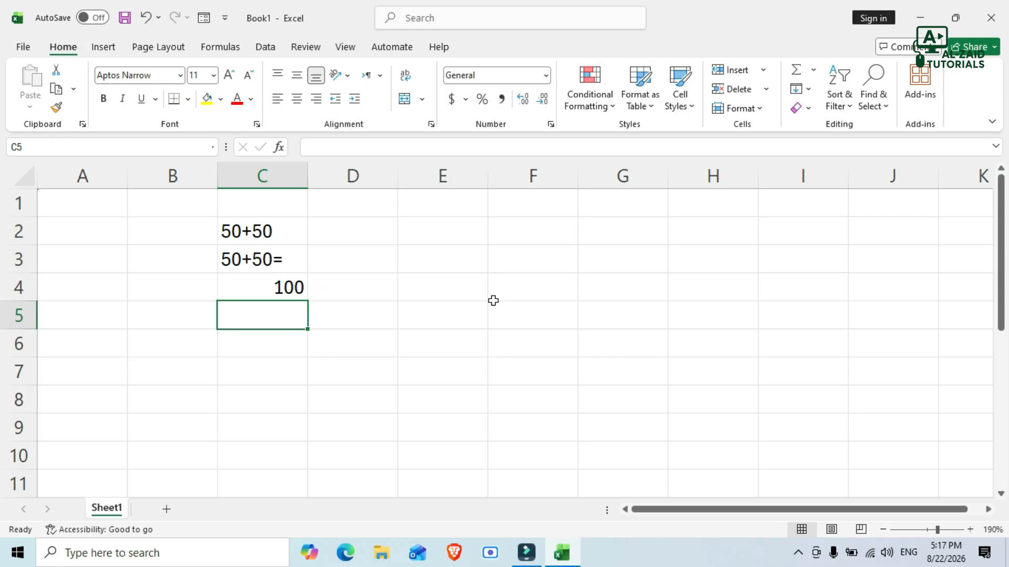
key("Up")
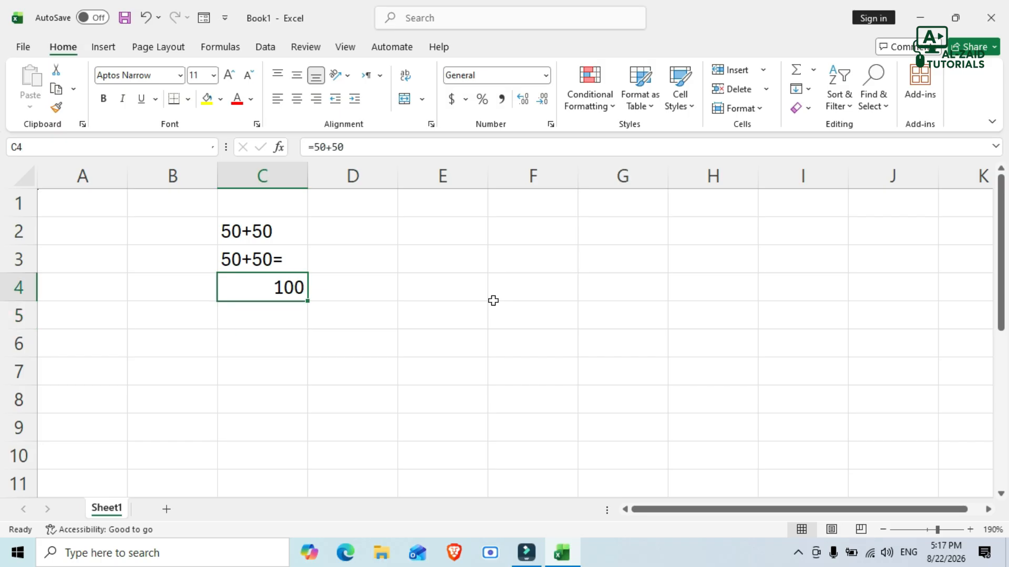
key("Right")
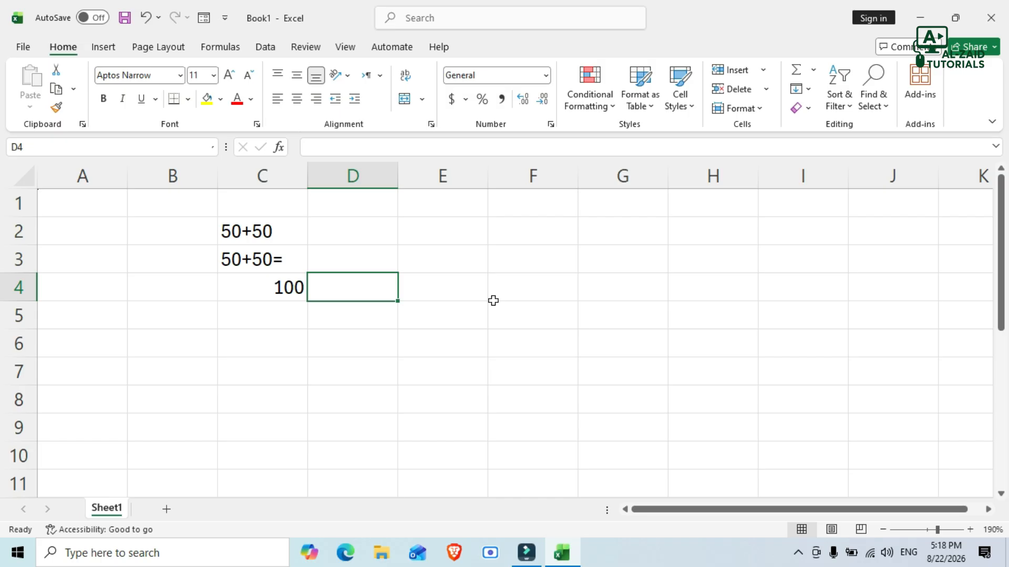
key("Left")
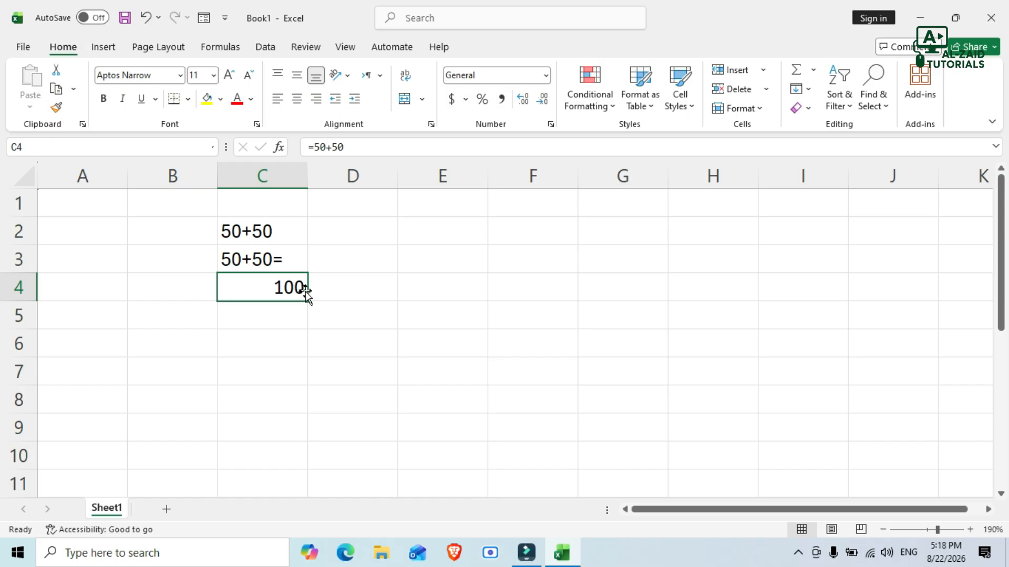
Enter the multiplication formula =5*16 in cell E4
left_click(442, 284)
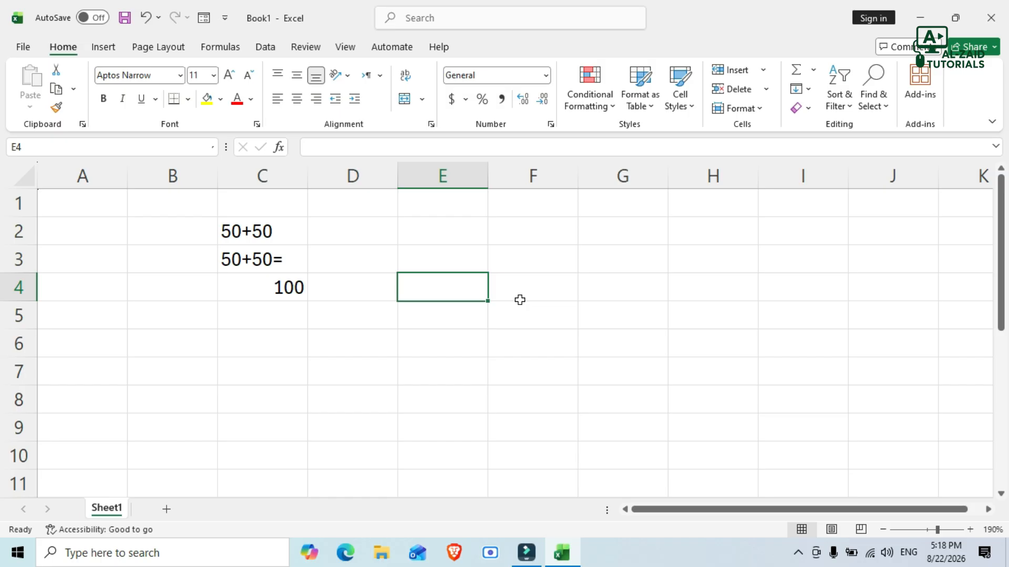
type("=")
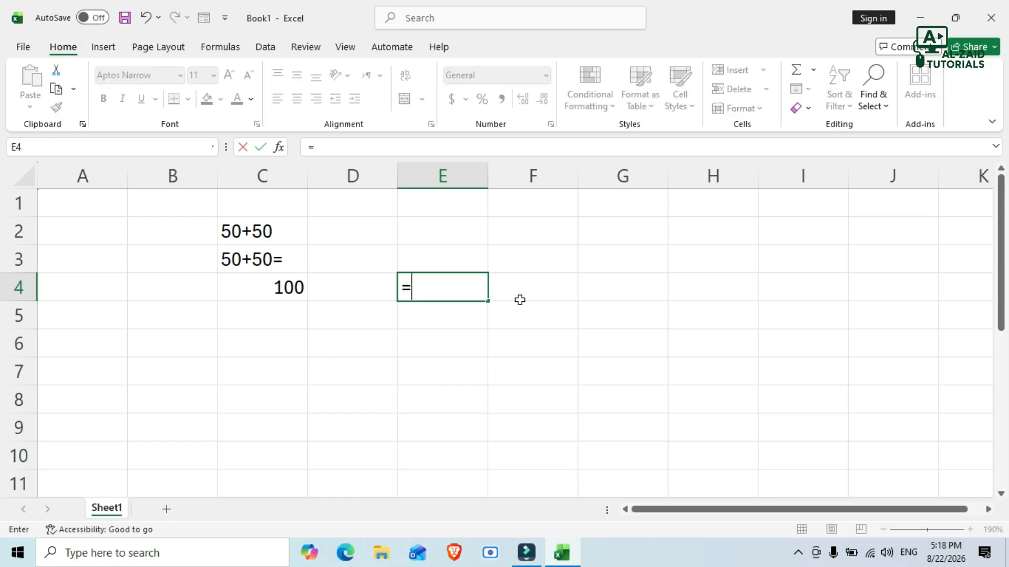
type("5*16")
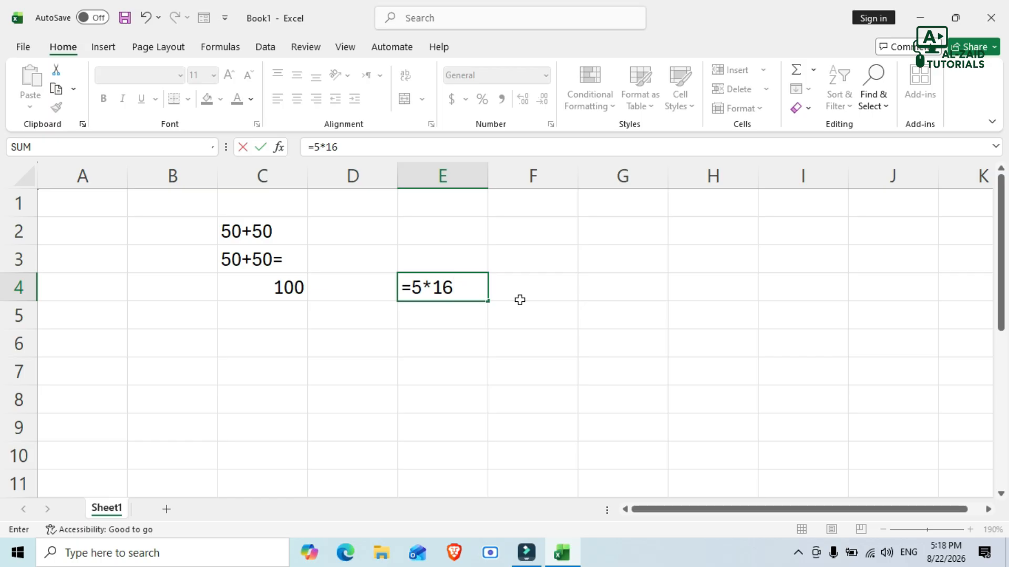
key("Return")
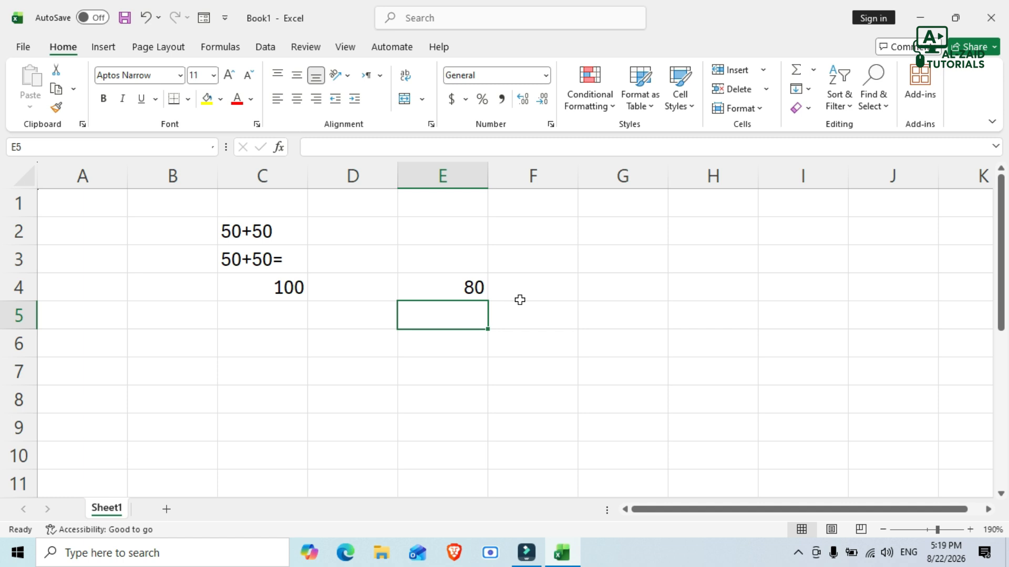
Enter the percentage formula =25*10% in cell G5
left_click(585, 325)
type("=")
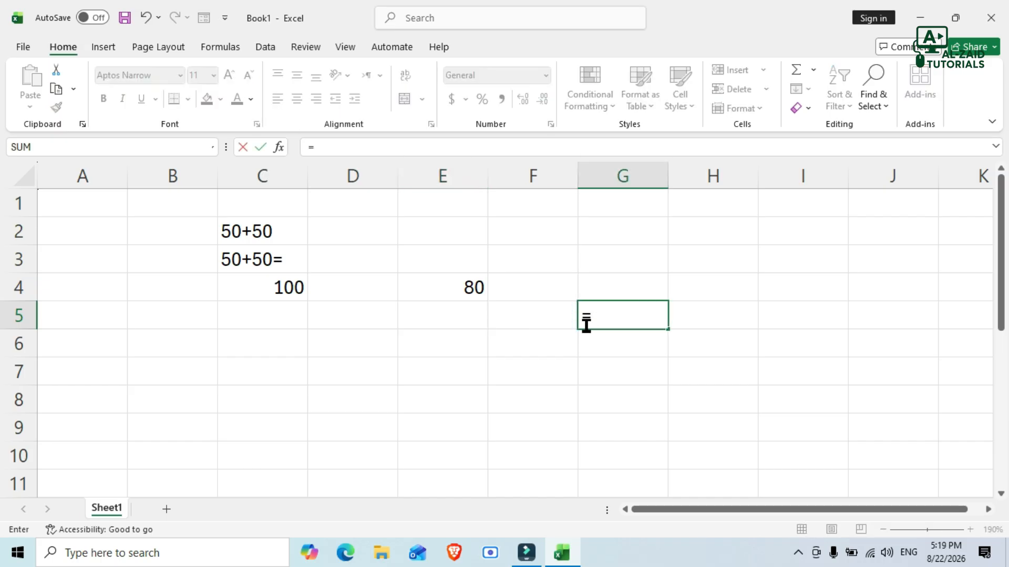
type("2")
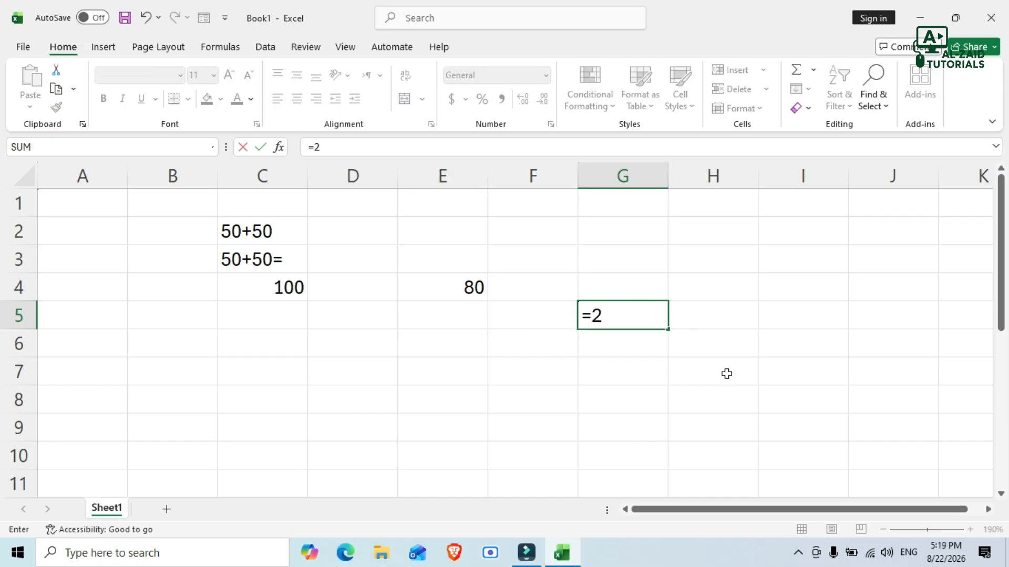
type("5*10%")
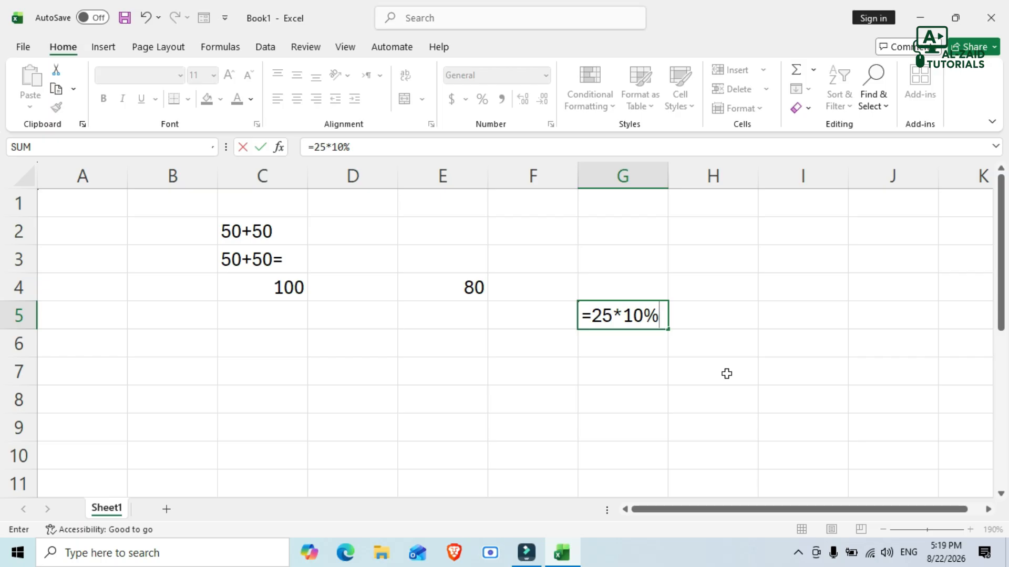
key("Return")
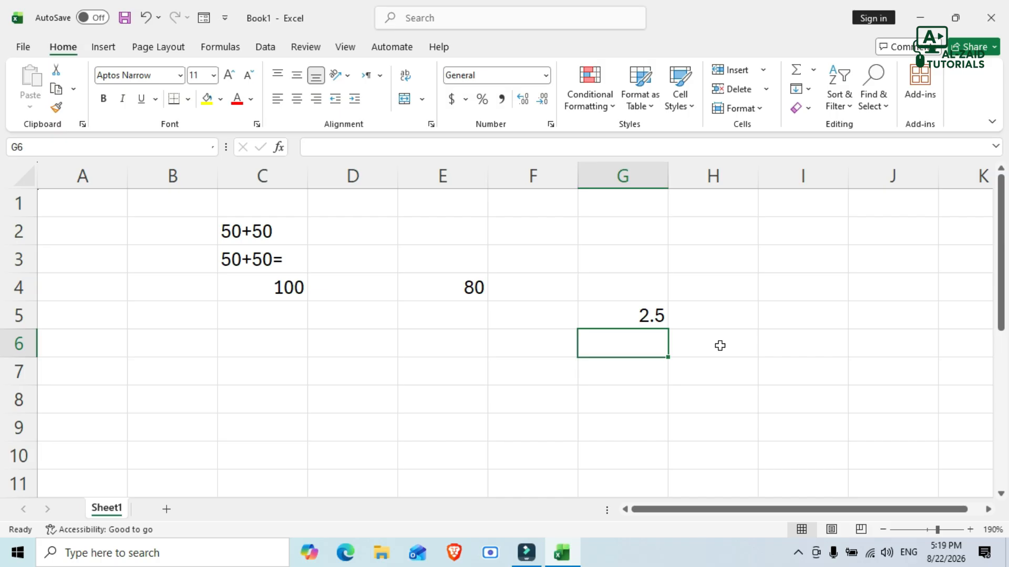
Clear cells C2:C4 and build a number series in steps of 10, from 10 in C3 to 80 in C10
left_click_drag(252, 226, 259, 281)
key("Delete")
left_click(261, 253)
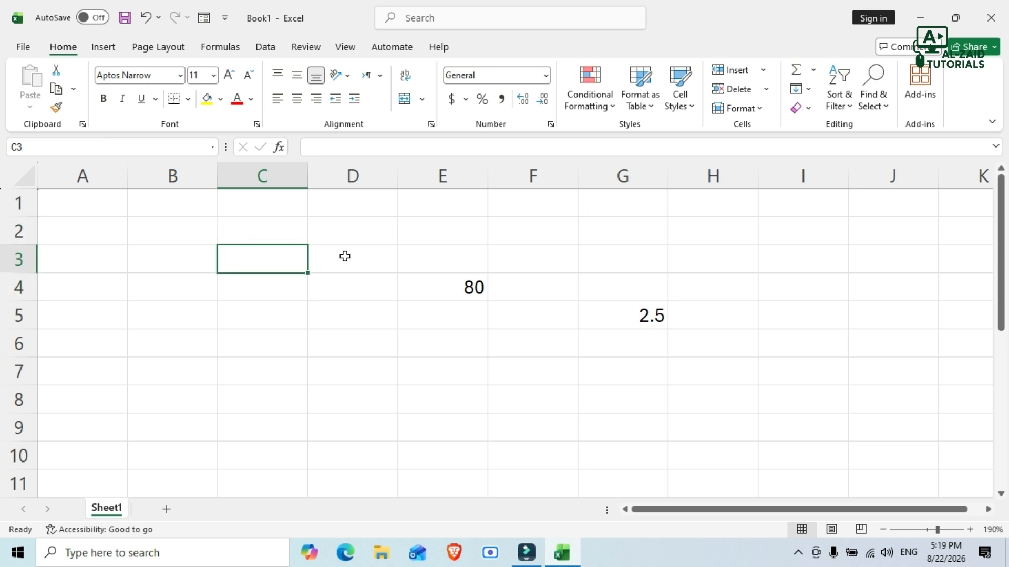
type("10")
type("20")
key("Return")
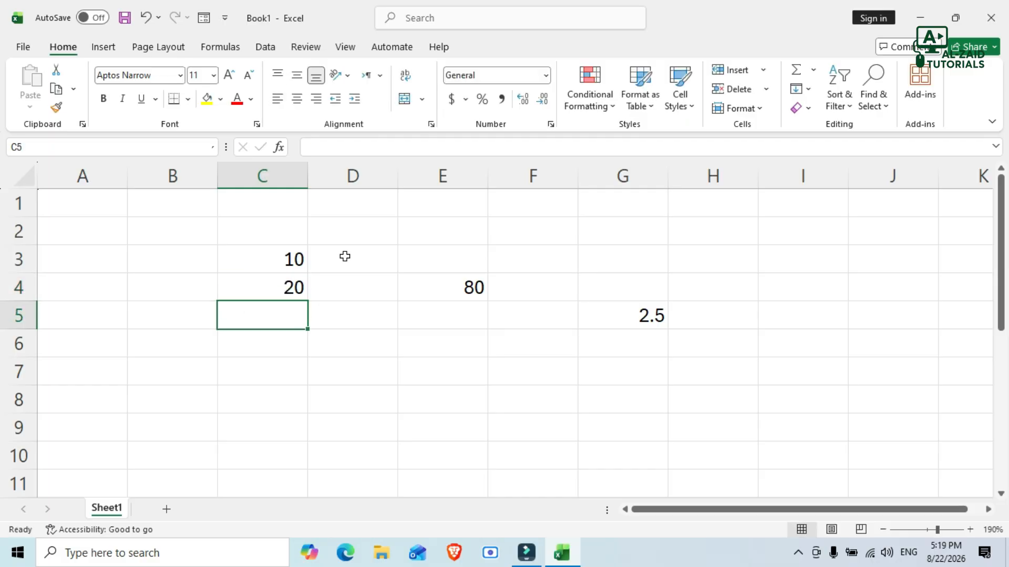
left_click_drag(233, 261, 238, 284)
left_click_drag(307, 301, 314, 462)
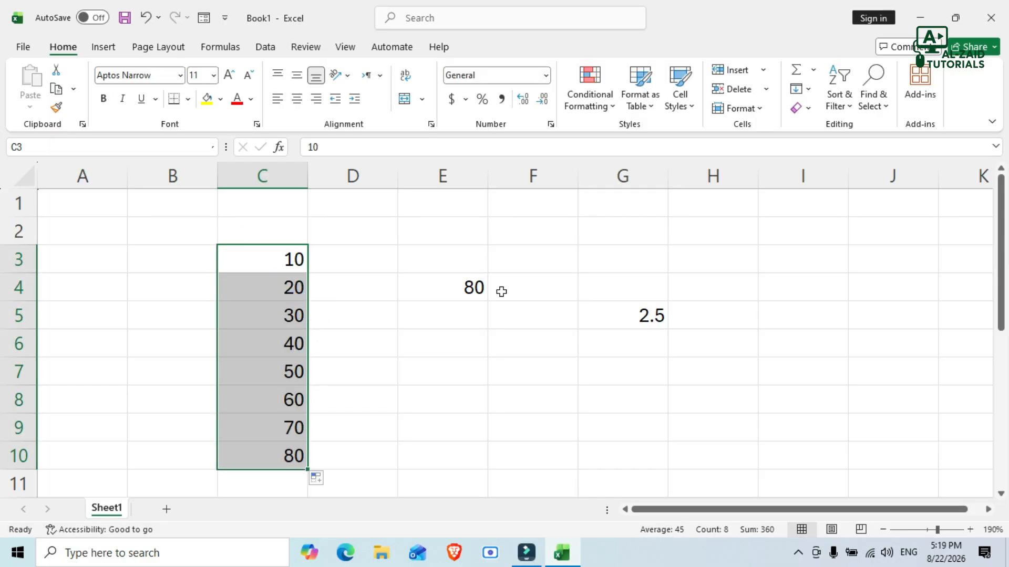
Clear cells E3:E4 and build a number series in steps of 2, from 2 in E3 to 16 in E10
left_click_drag(471, 254, 471, 286)
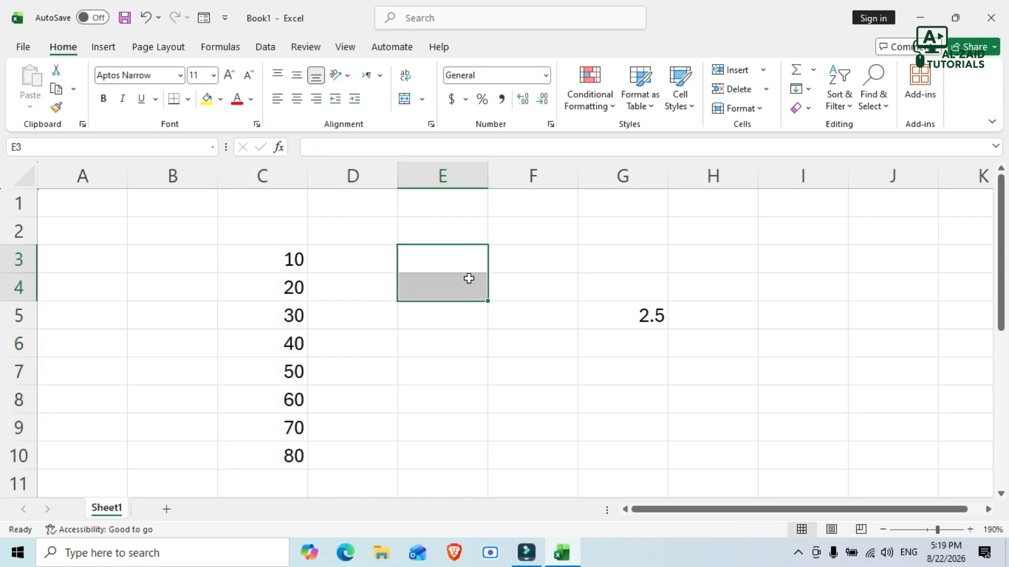
left_click(456, 254)
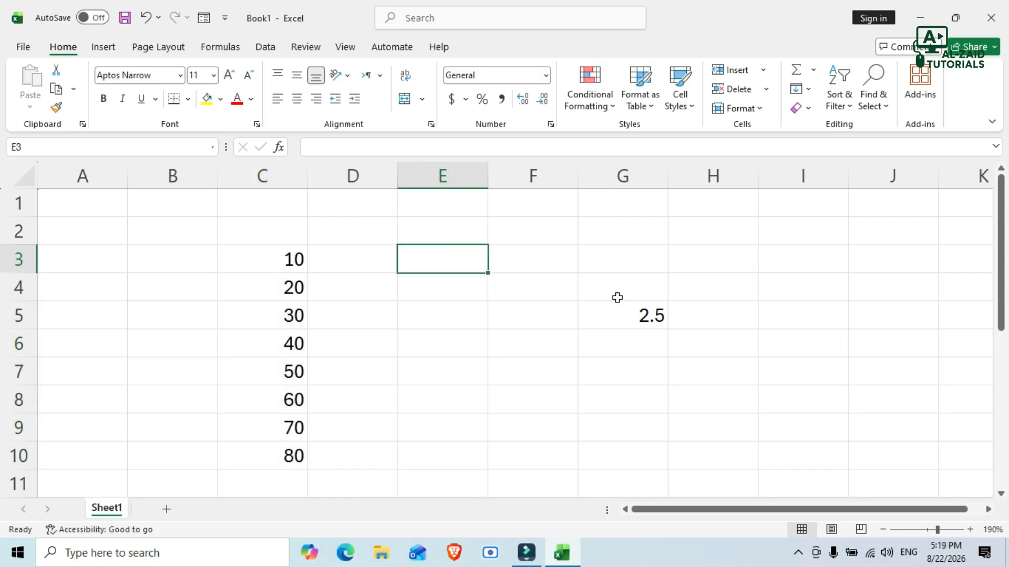
type("2")
key("Return")
type("4")
key("Return")
left_click_drag(473, 258, 500, 465)
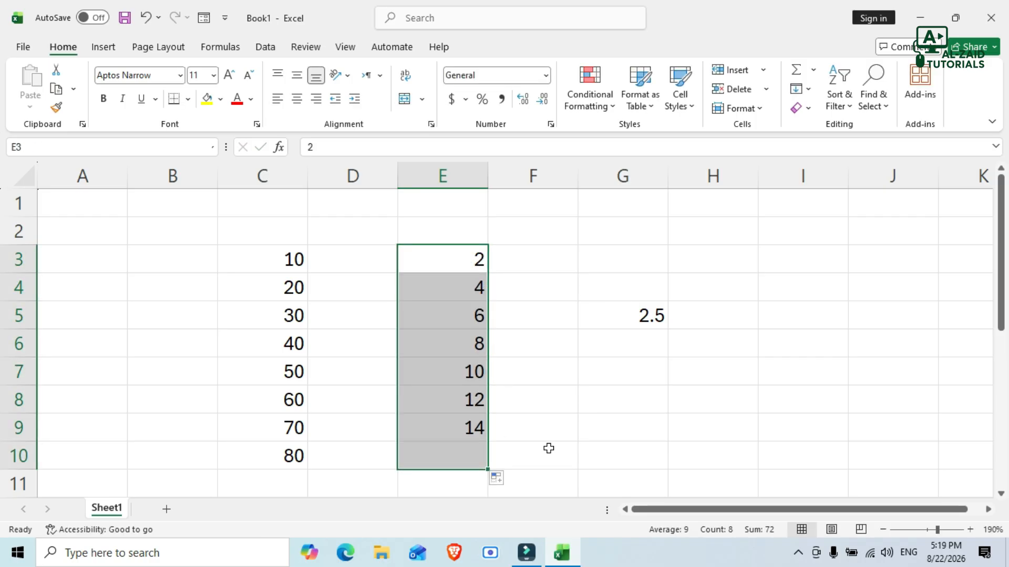
left_click(570, 419)
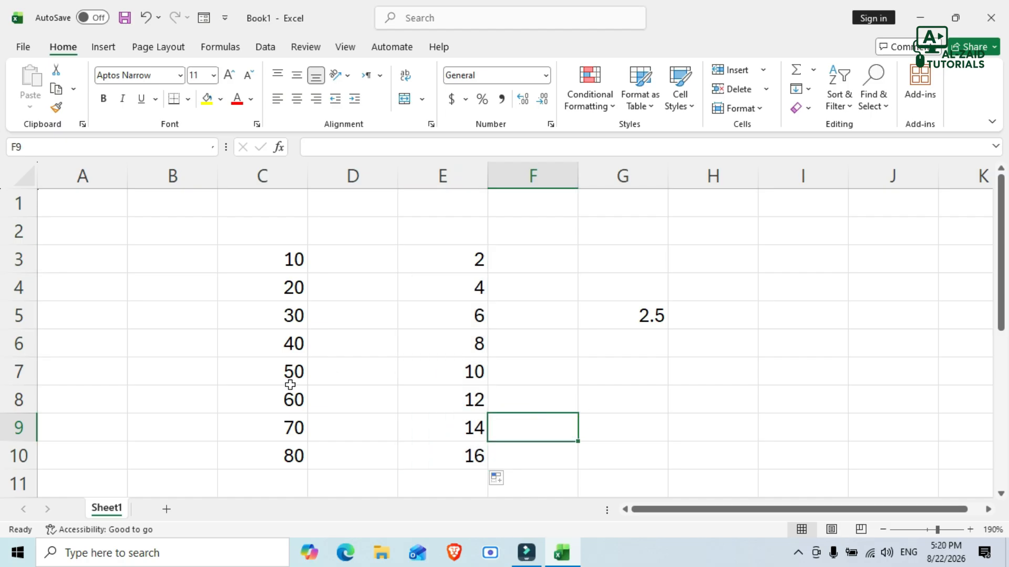
Examine the two number series in columns C and E, especially cells C6 and E8
left_click_drag(282, 324, 283, 431)
left_click_drag(462, 315, 463, 414)
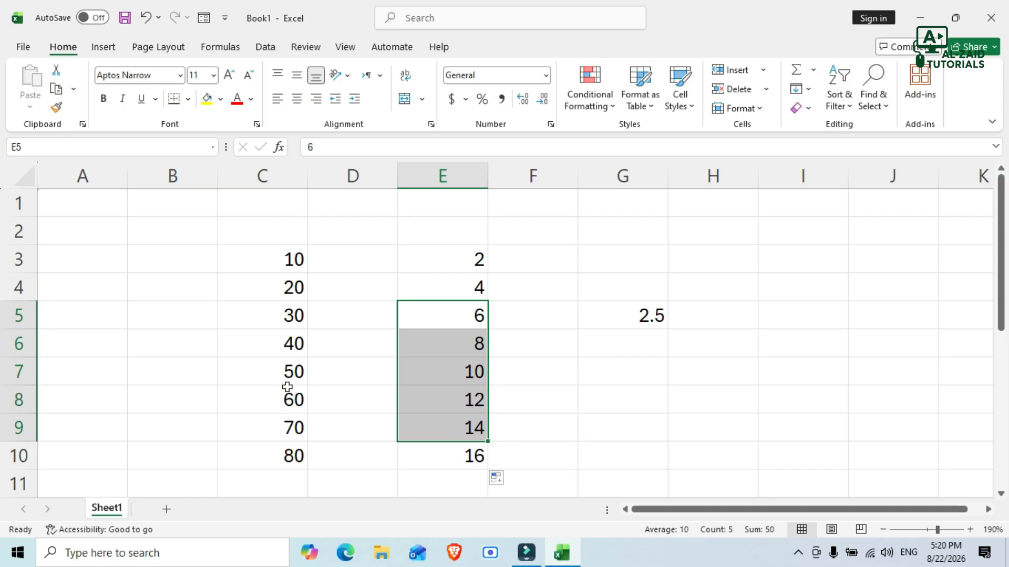
left_click(280, 371)
left_click(281, 347)
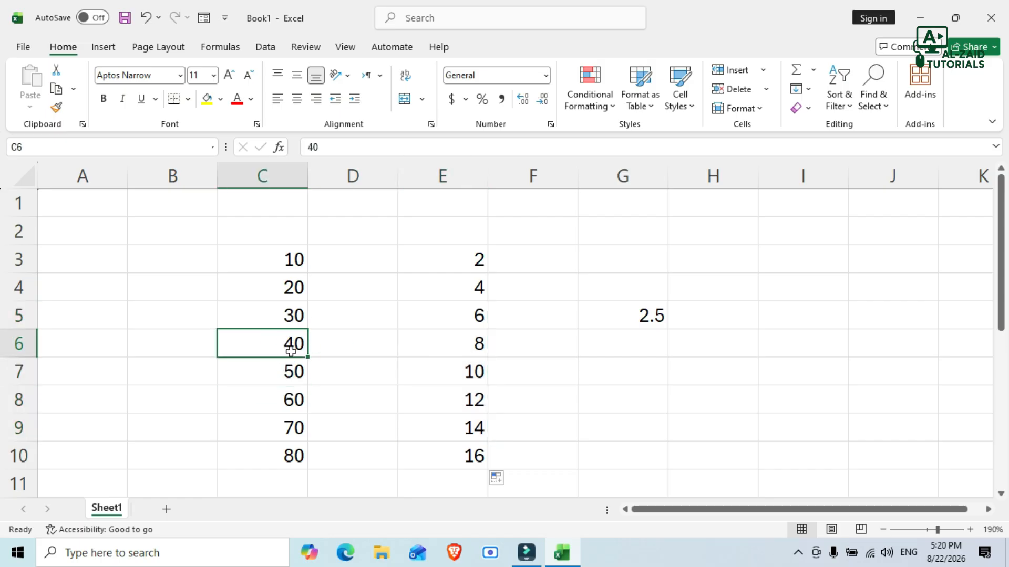
left_click(469, 401)
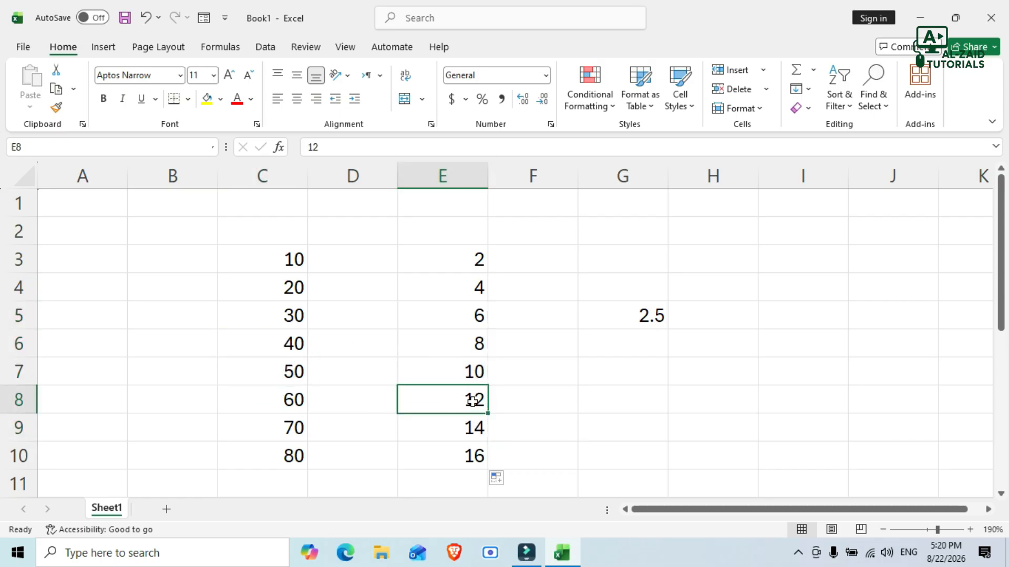
left_click(278, 348)
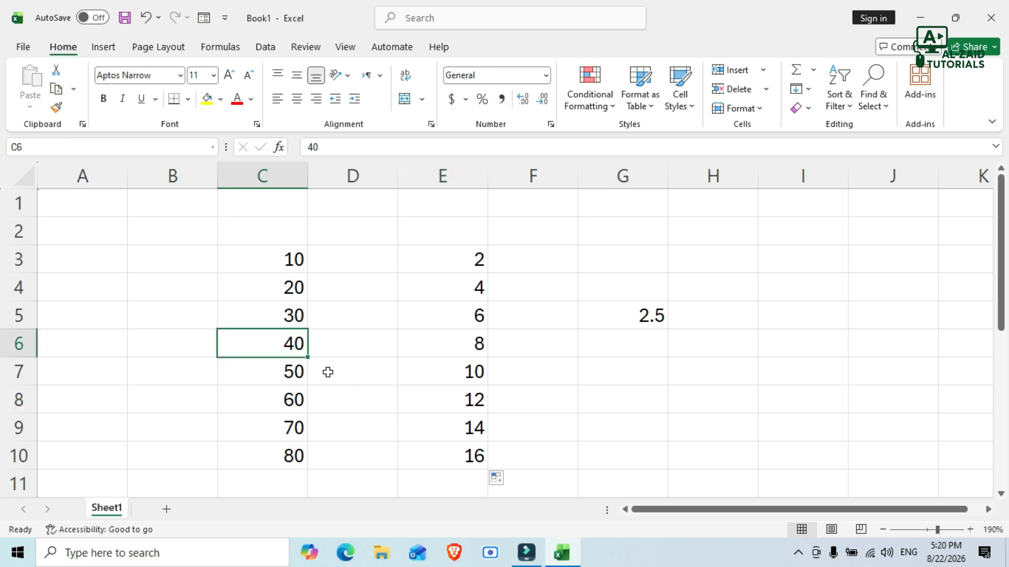
left_click(451, 398)
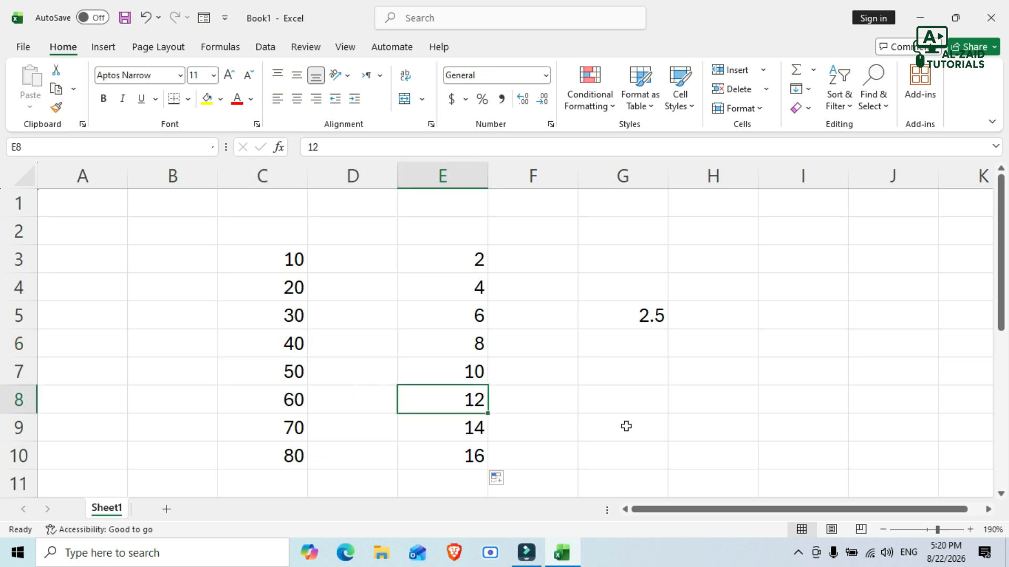
Enter the formula =C6*E8 in cell G8 to multiply one value from each number series
left_click(647, 398)
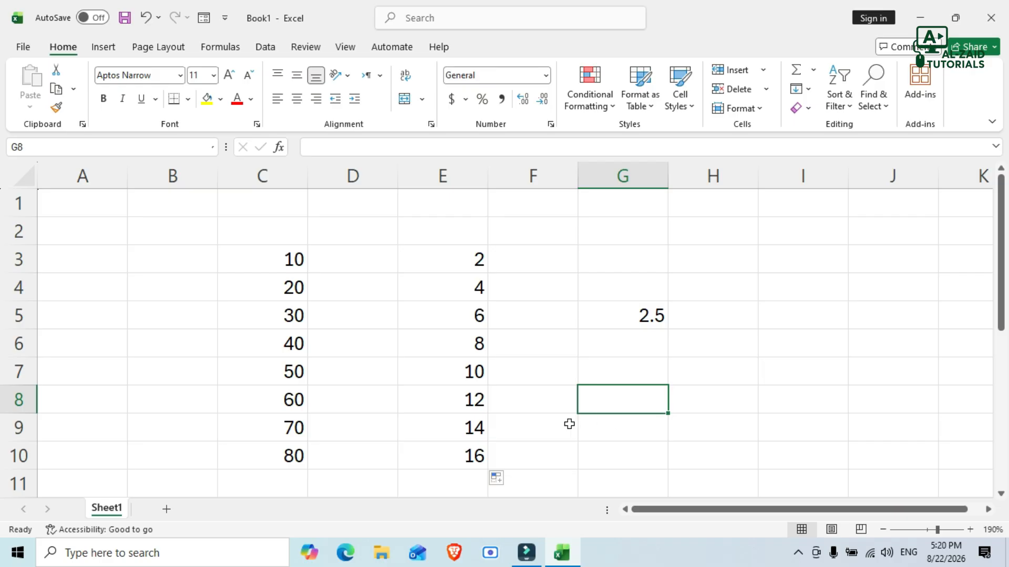
type("=")
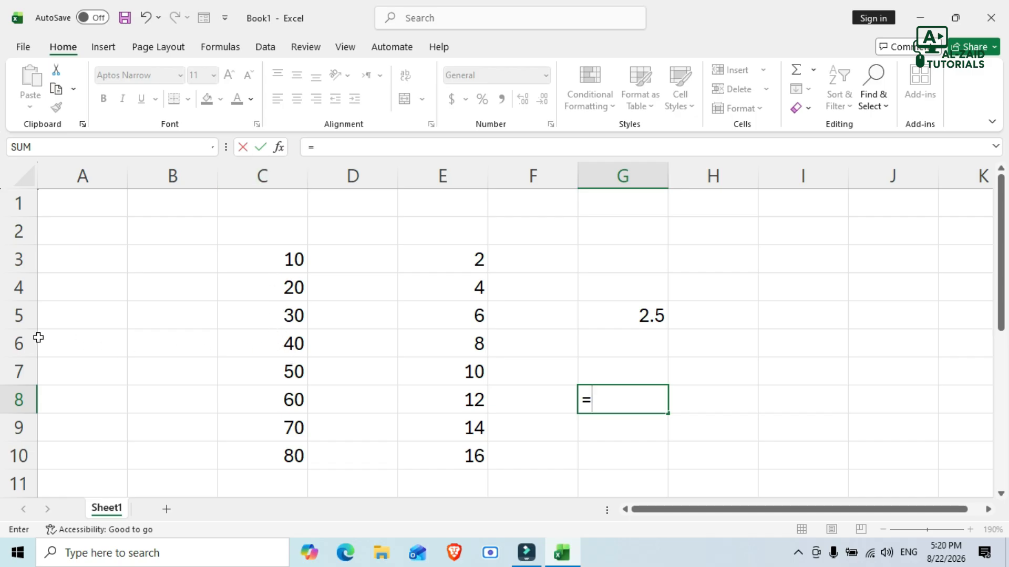
type("c6")
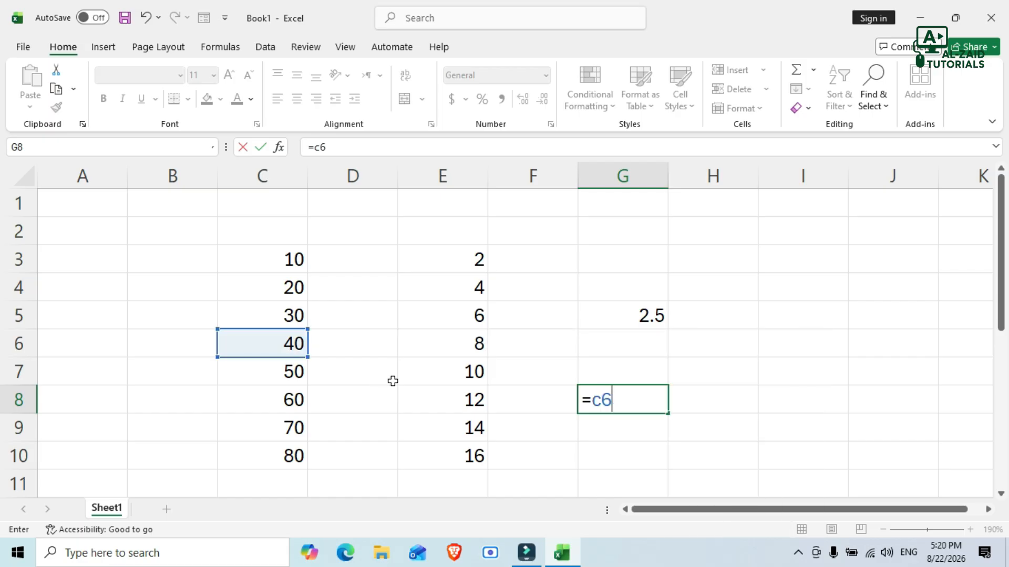
key("BackSpace")
key("BackSpace")
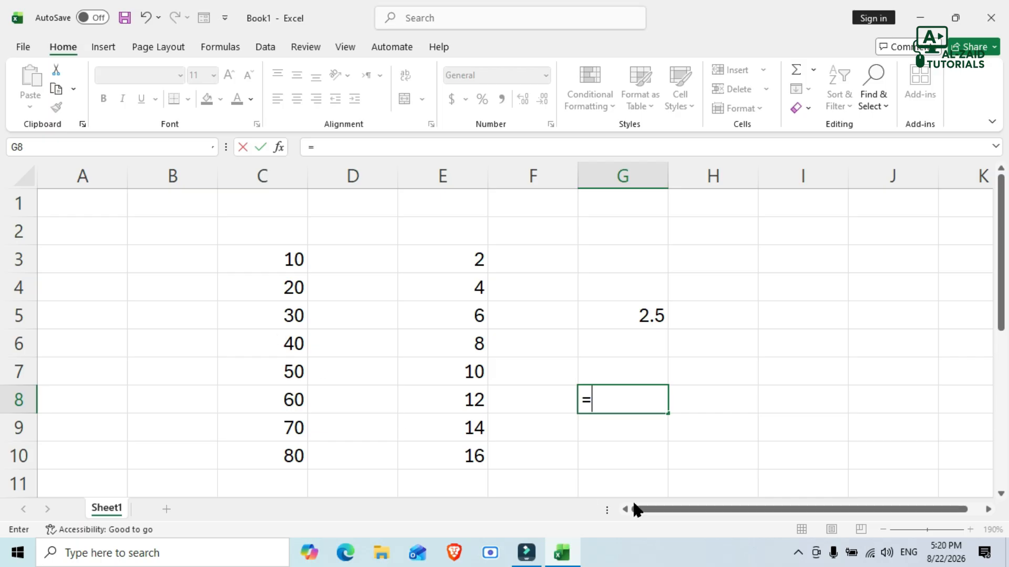
left_click(270, 344)
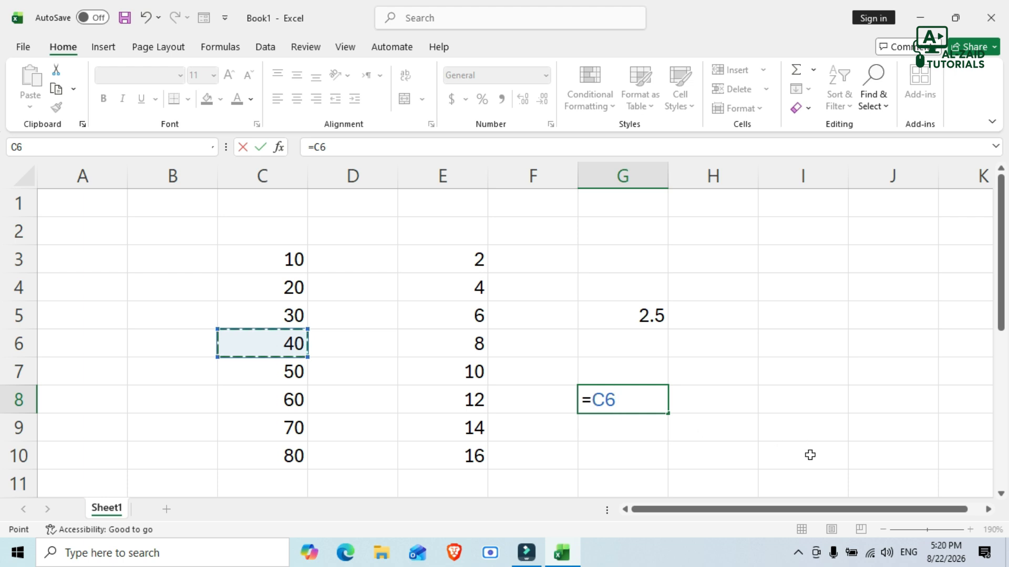
type("*")
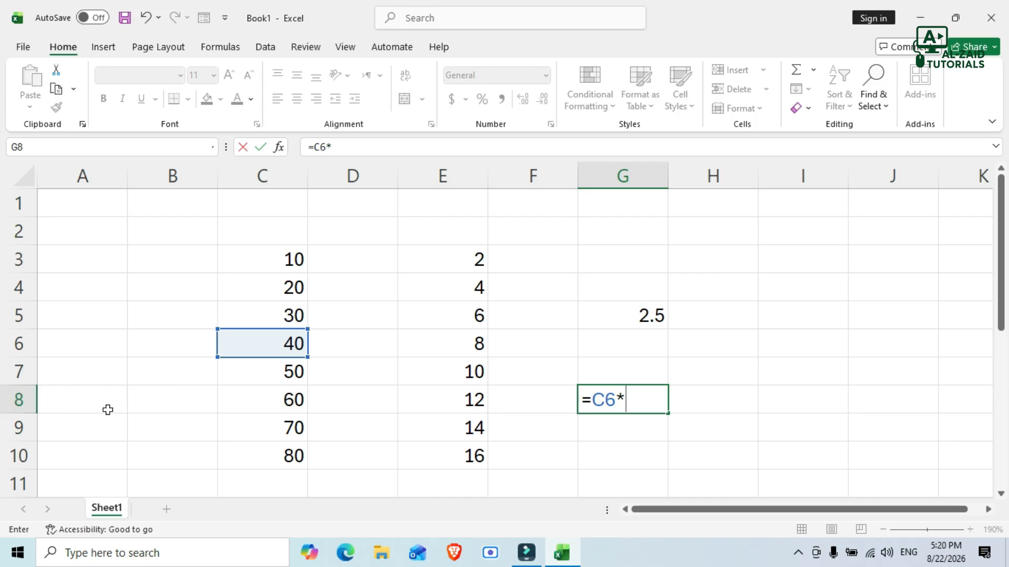
left_click(476, 408)
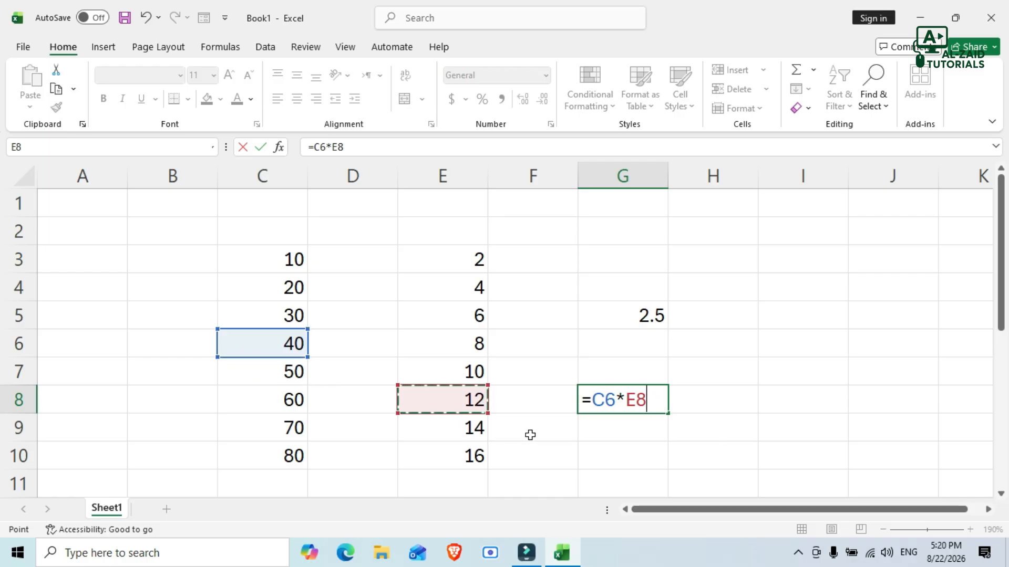
key("Return")
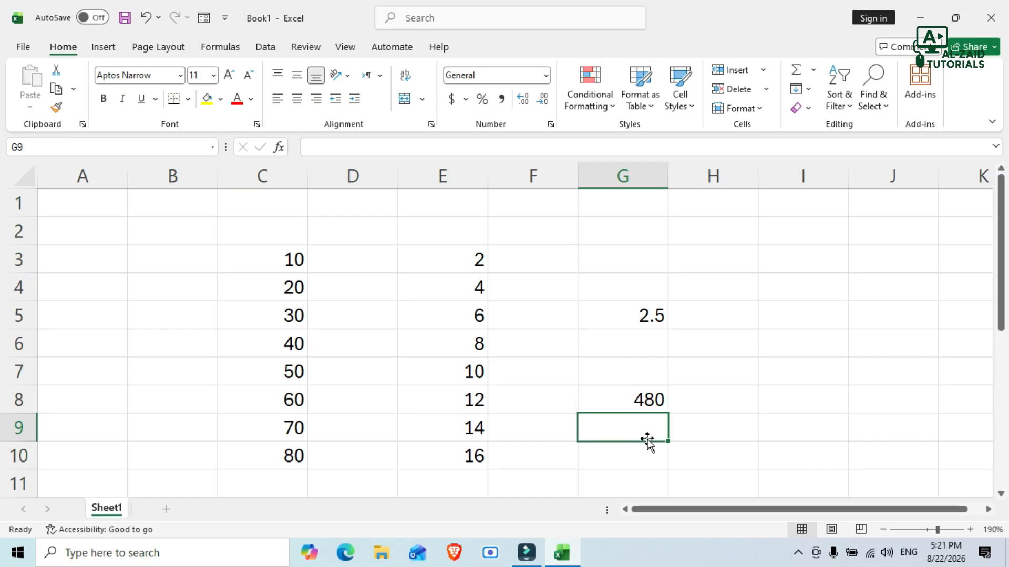
Enter the formula =40*12 in cell G9 and compare it with the cell-reference formula in G8
type("=")
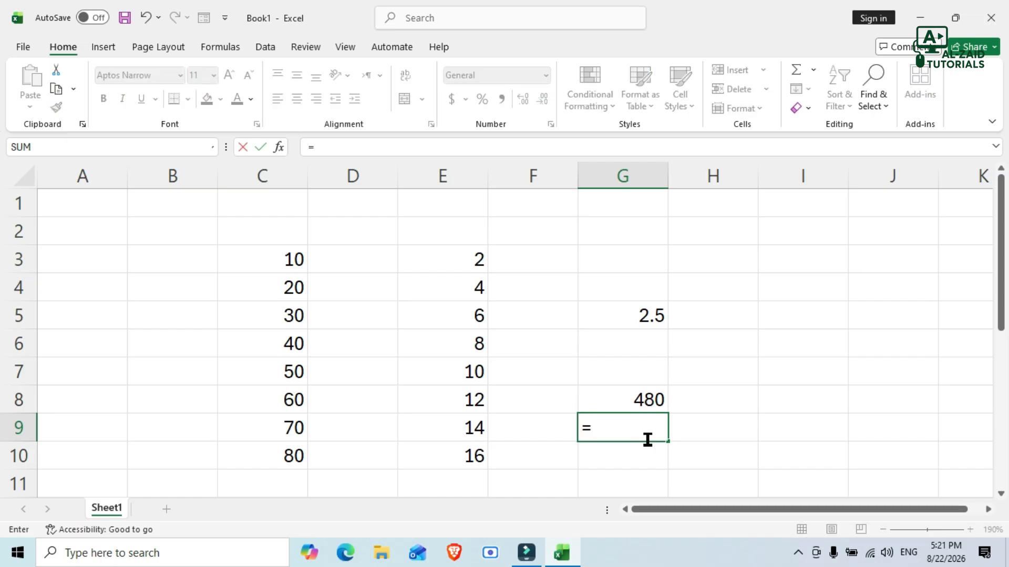
type("40*")
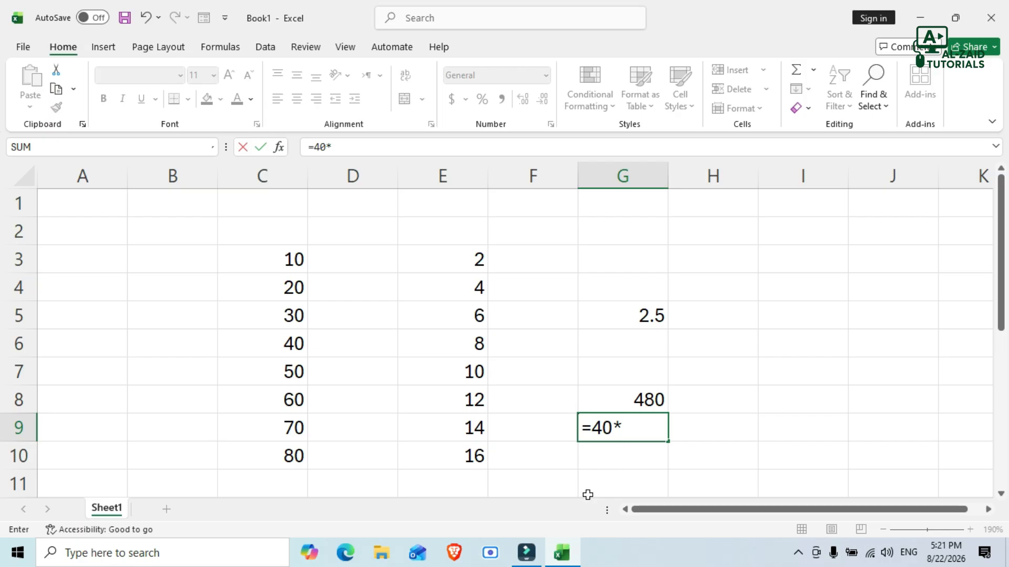
type("12")
key("Return")
left_click_drag(637, 398, 632, 431)
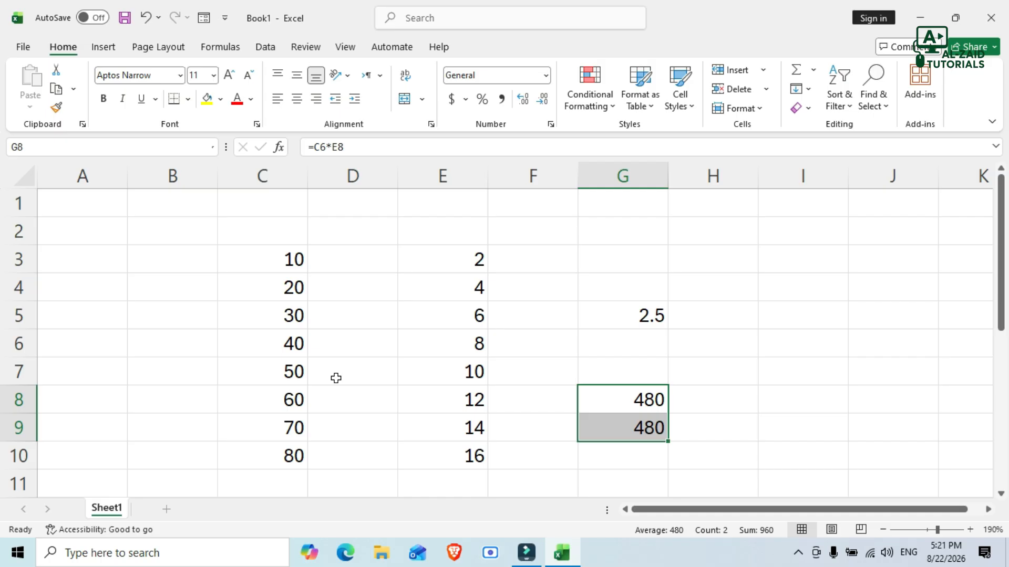
left_click(641, 402)
left_click(639, 426)
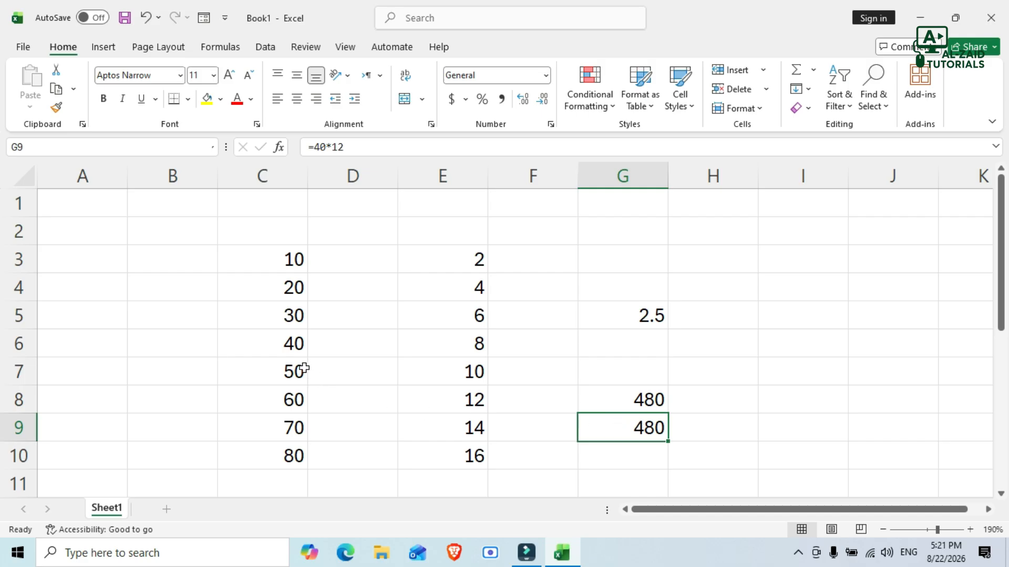
Change cell C6 to 70 and check the multiplication formula in G8
left_click(281, 345)
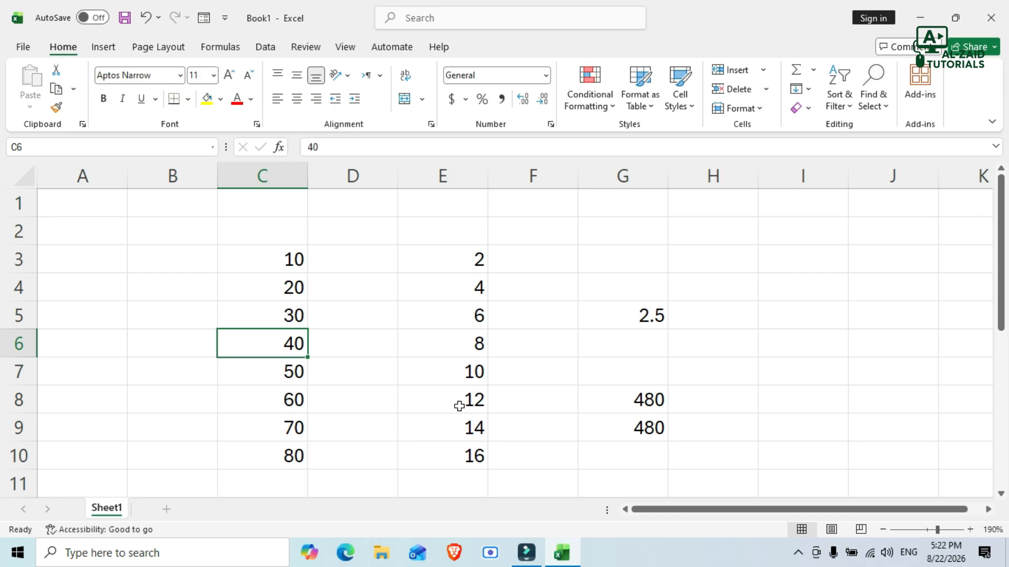
type("70")
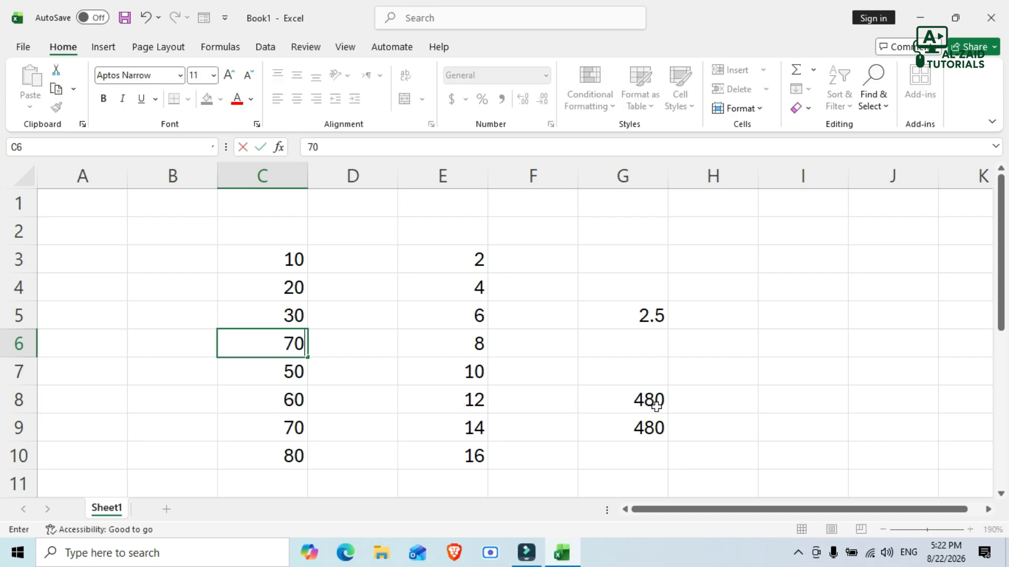
key("Return")
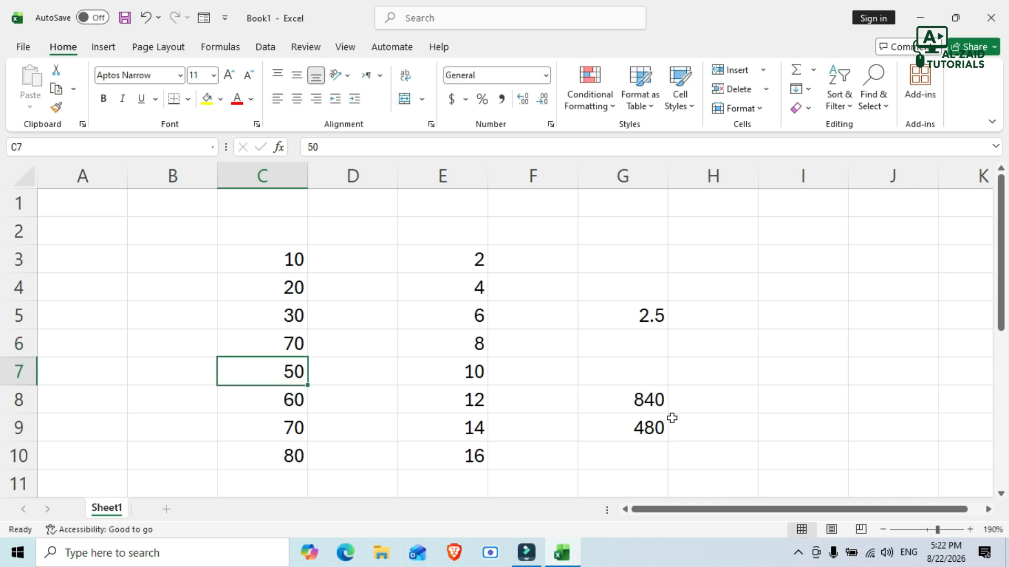
left_click(618, 399)
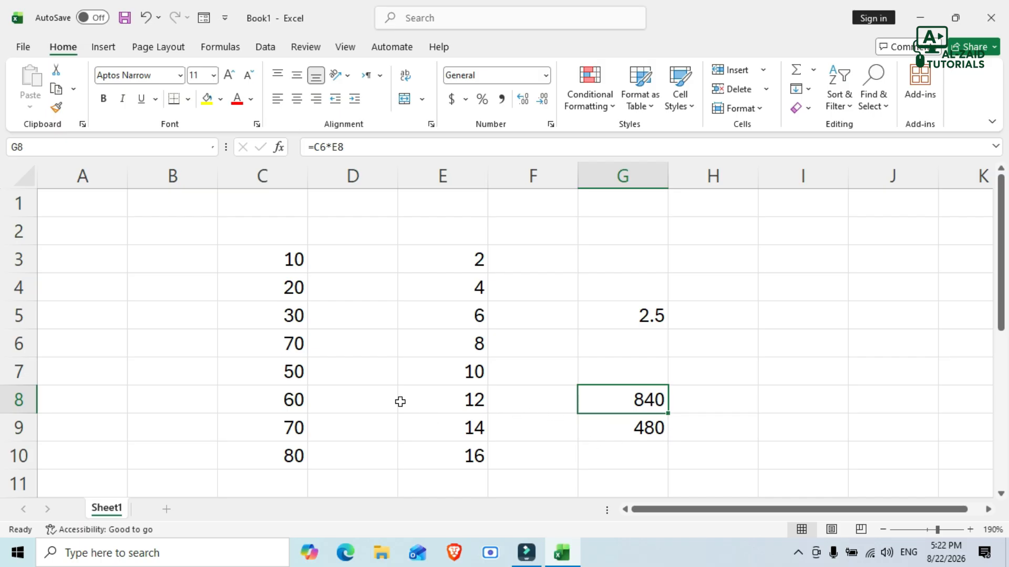
Change cell E8 to 8 and check the typed-number formula in G9
left_click(285, 352)
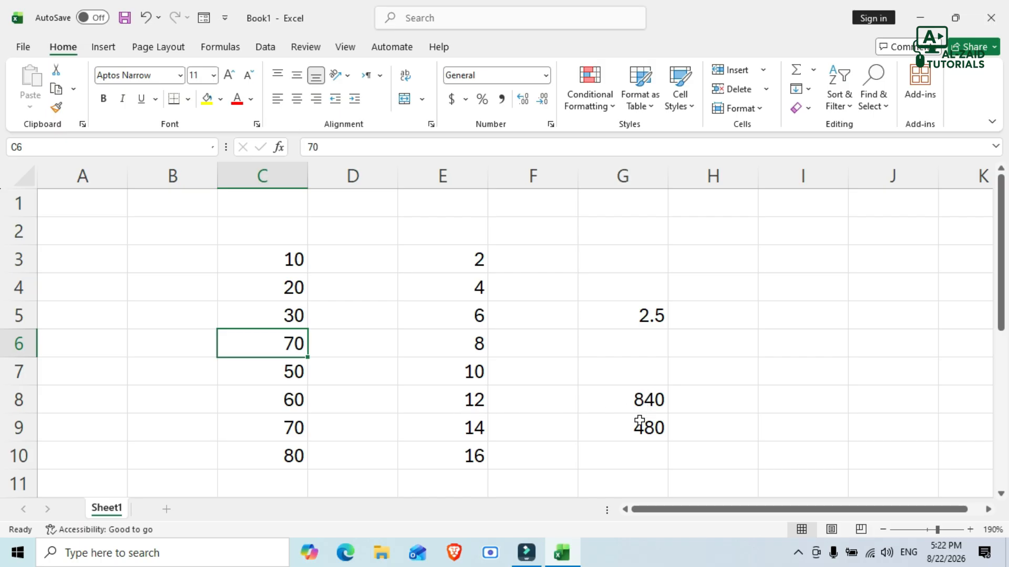
left_click(471, 402)
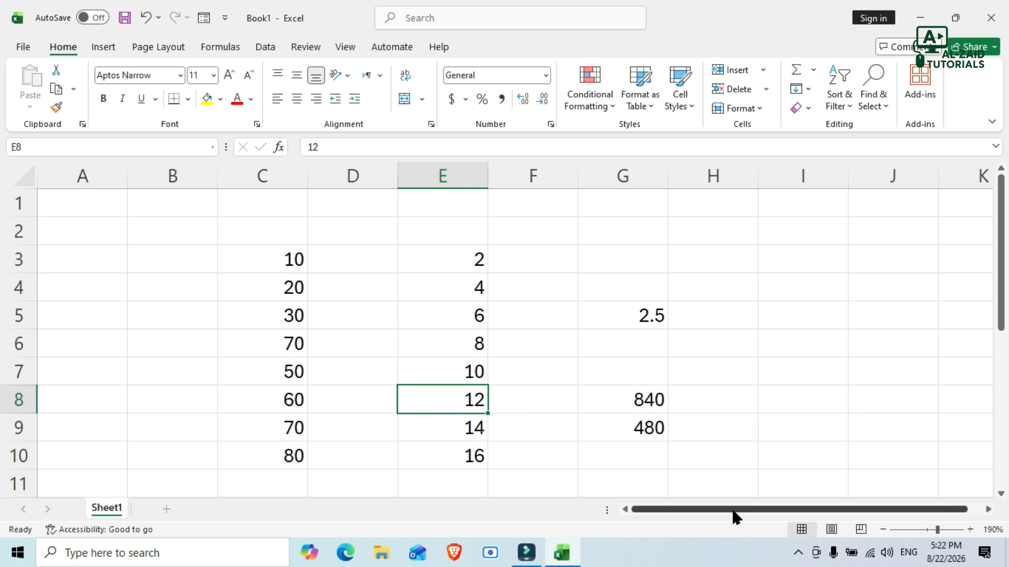
type("8")
key("Return")
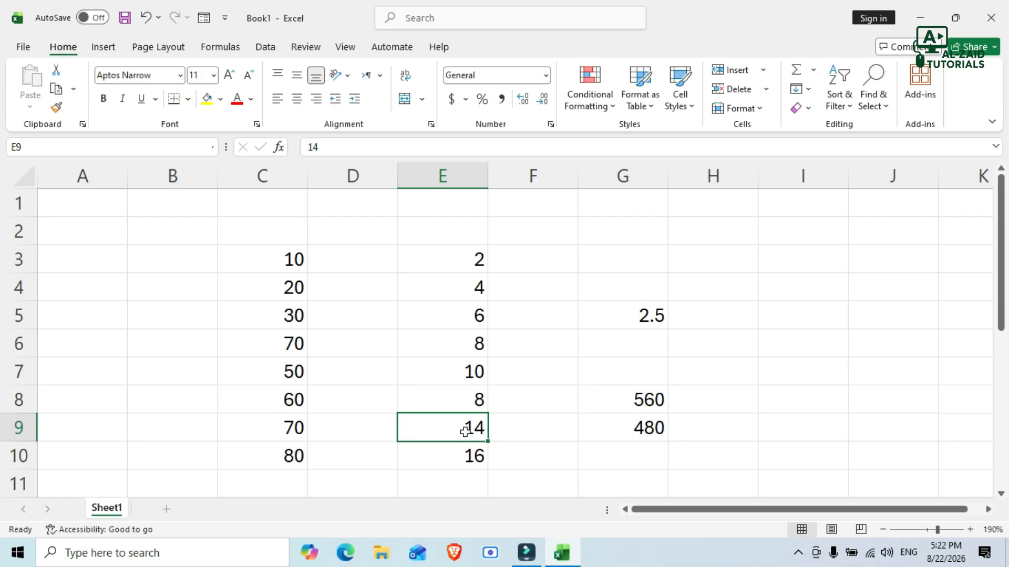
left_click(639, 426)
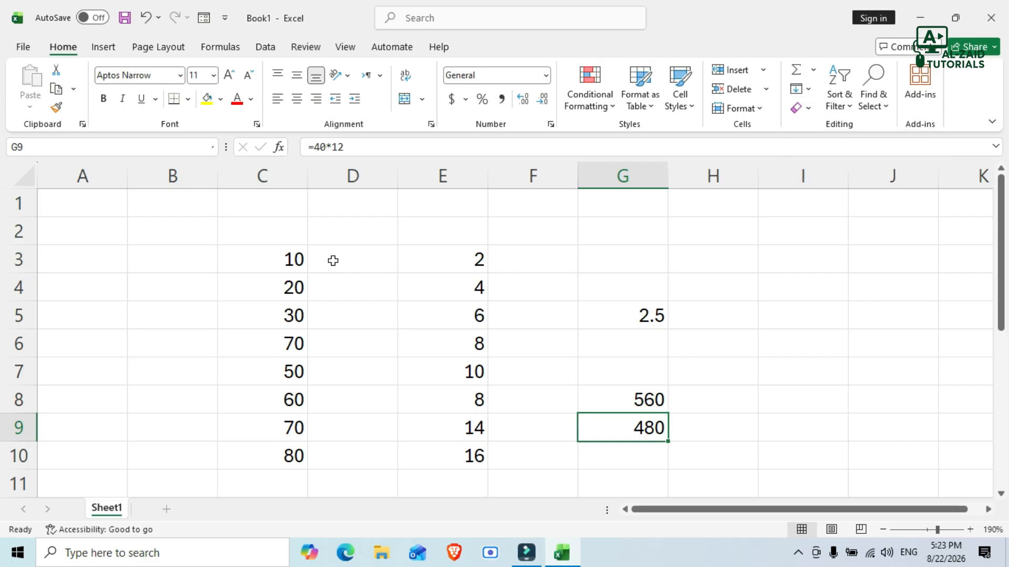
Total the range C3:C10 in cell C11 with AutoSum and inspect the resulting formula
left_click_drag(291, 259, 289, 455)
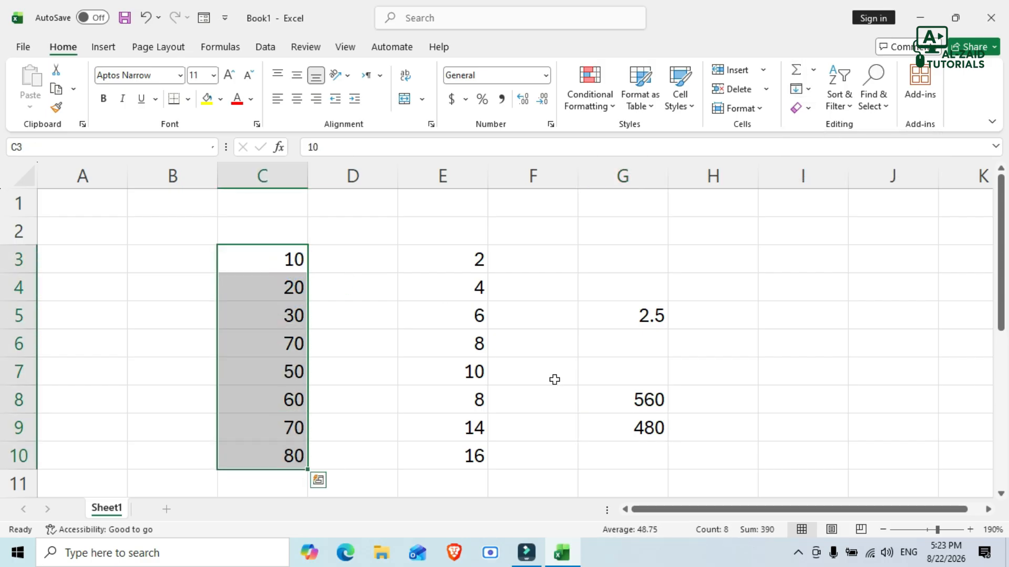
left_click(793, 67)
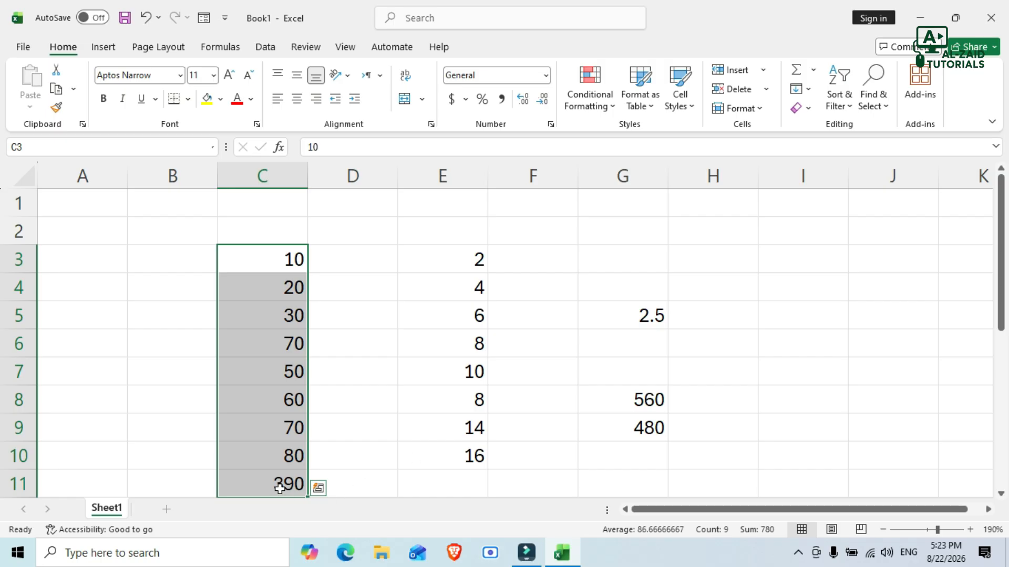
left_click(285, 482)
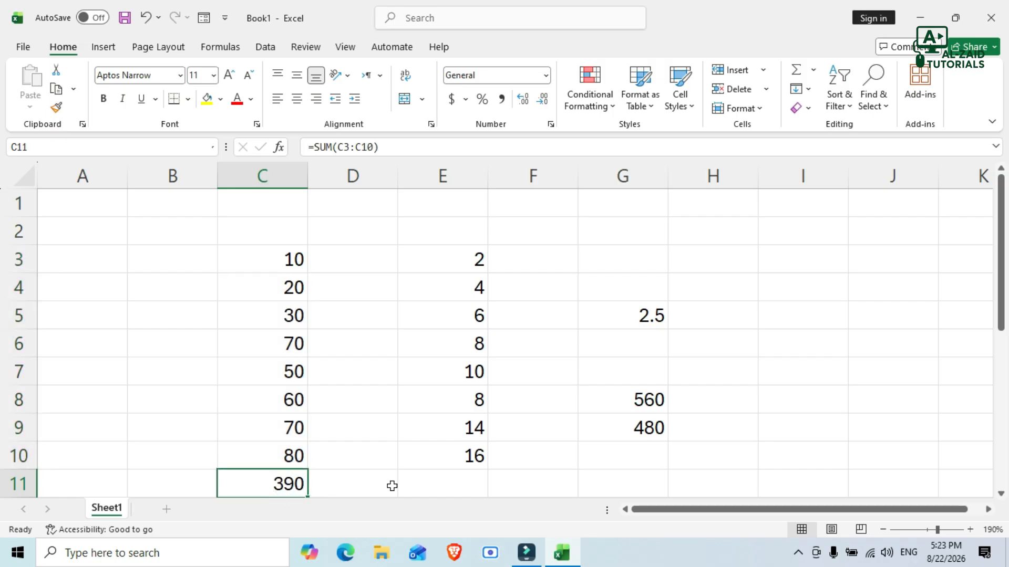
Select C3:C10 again, total it in cell C11 with AutoSum, and clear C11
left_click_drag(279, 258, 269, 451)
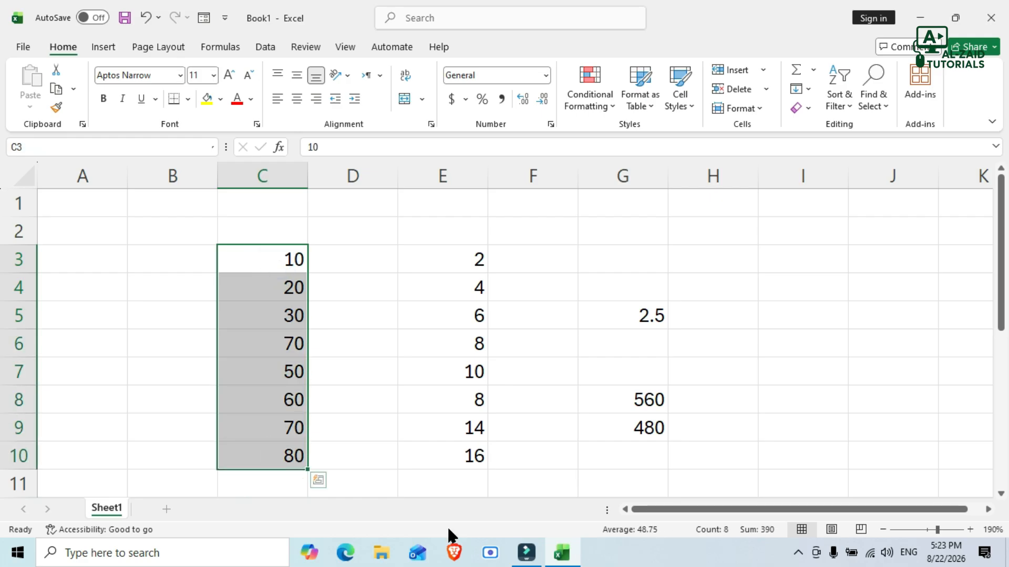
key("shift+Down")
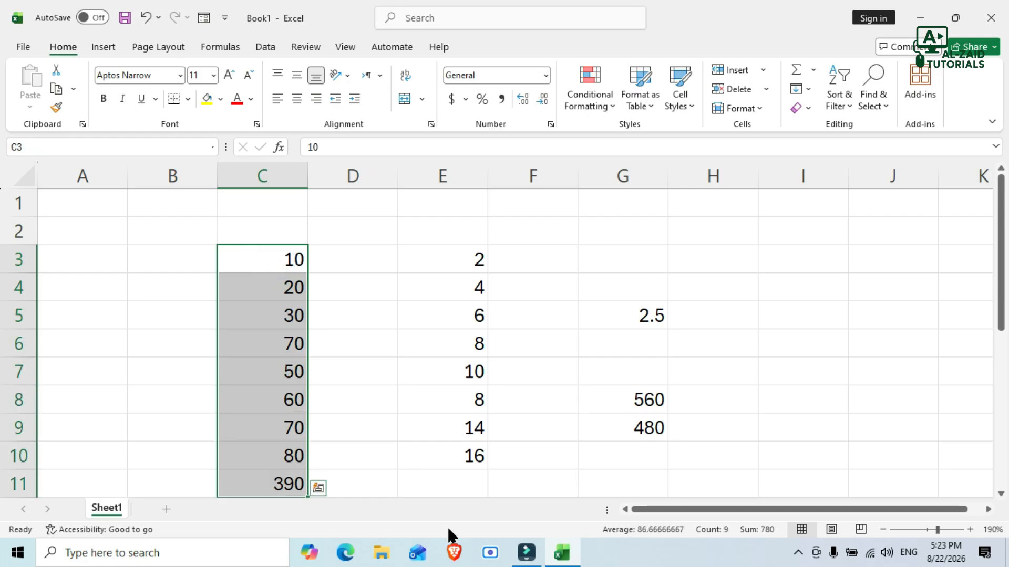
left_click(269, 480)
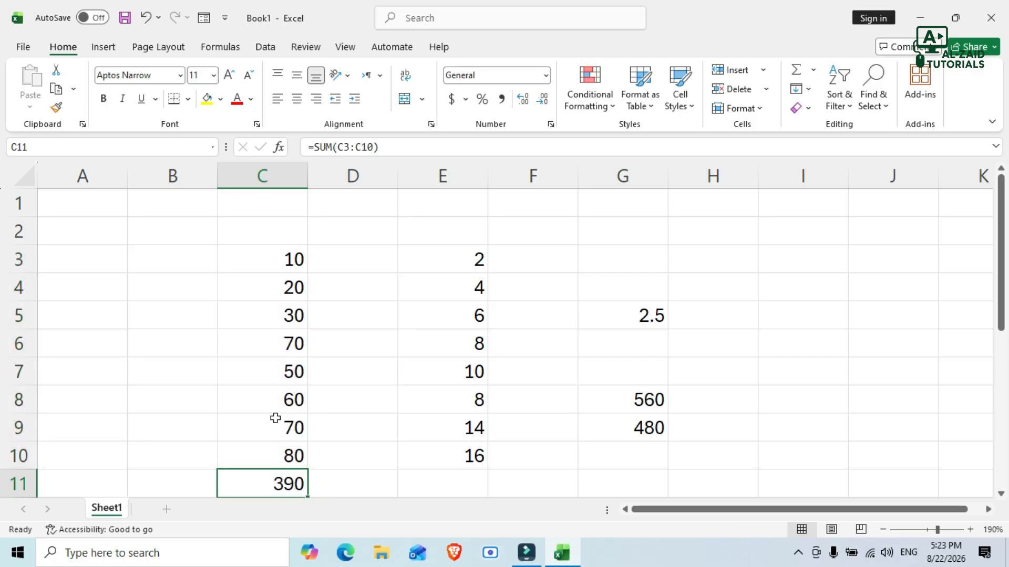
key("Delete")
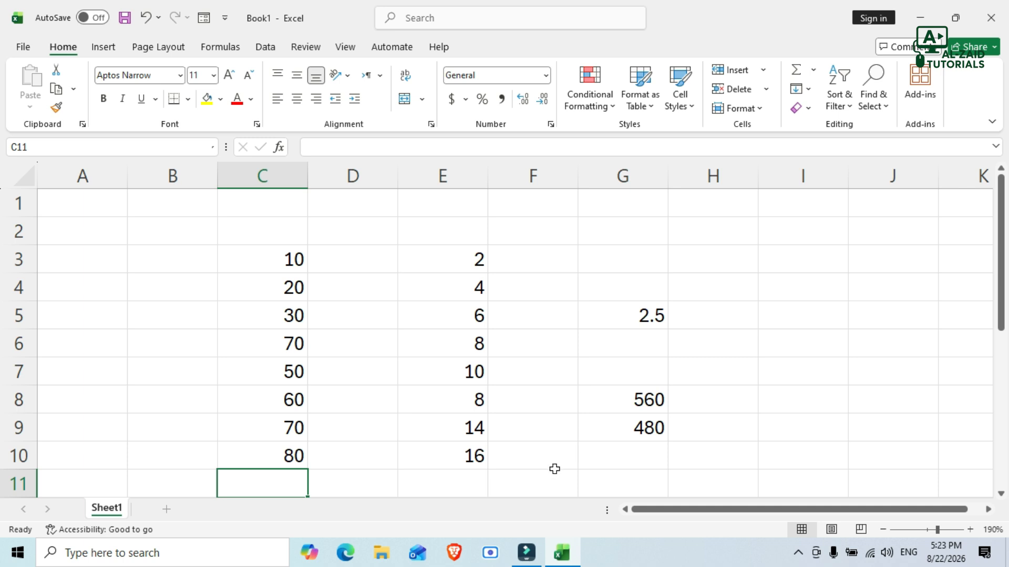
Insert =SUM(C3:C10) with AutoSum directly in the empty cell C11, and clear the cell again
key("alt+equal")
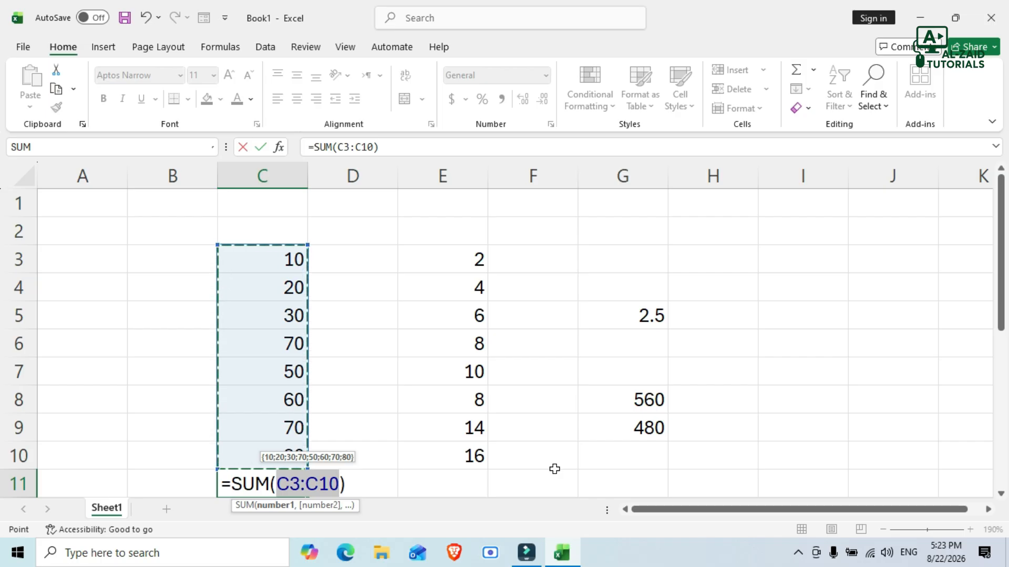
key("Return")
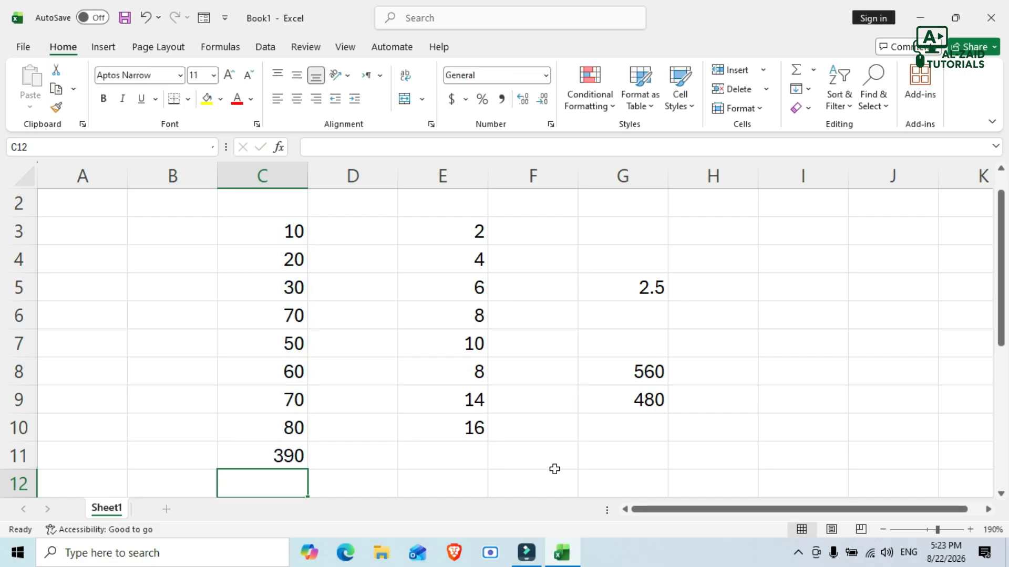
left_click(302, 462)
key("Delete")
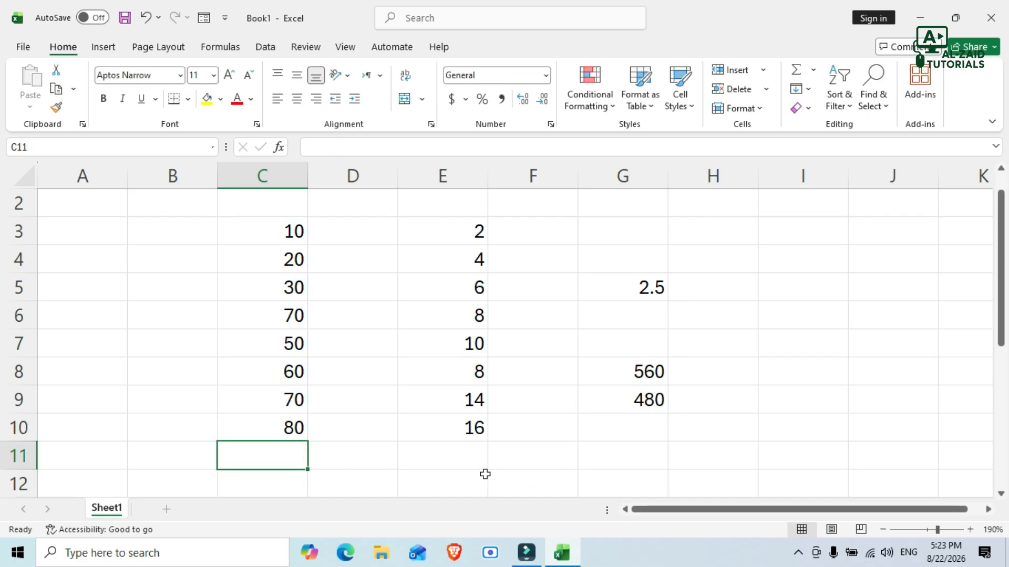
scroll(485, 475, "up", 1)
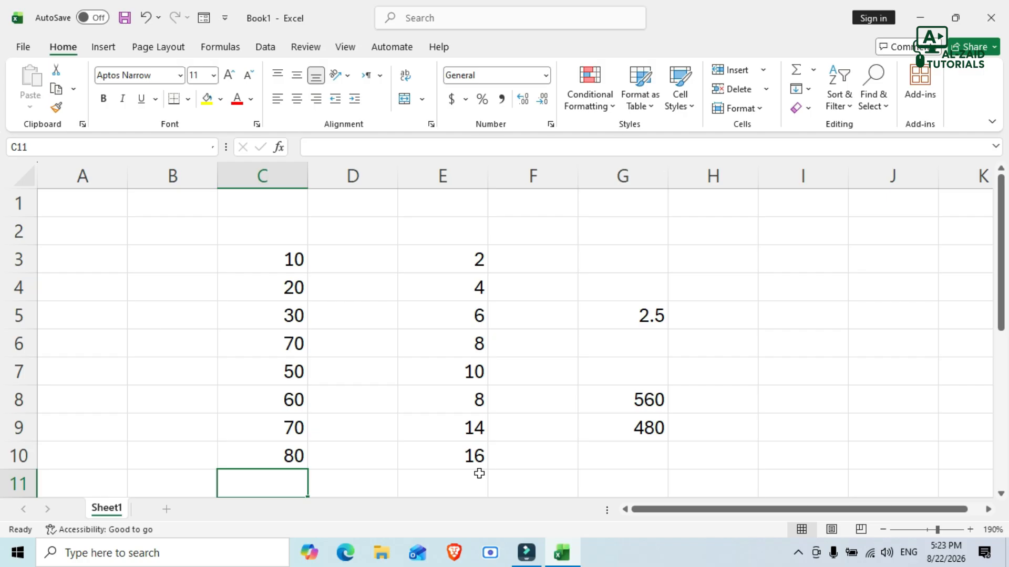
Insert the Average function in cell C11 for the range C3:C10 and inspect its formula
left_click(814, 71)
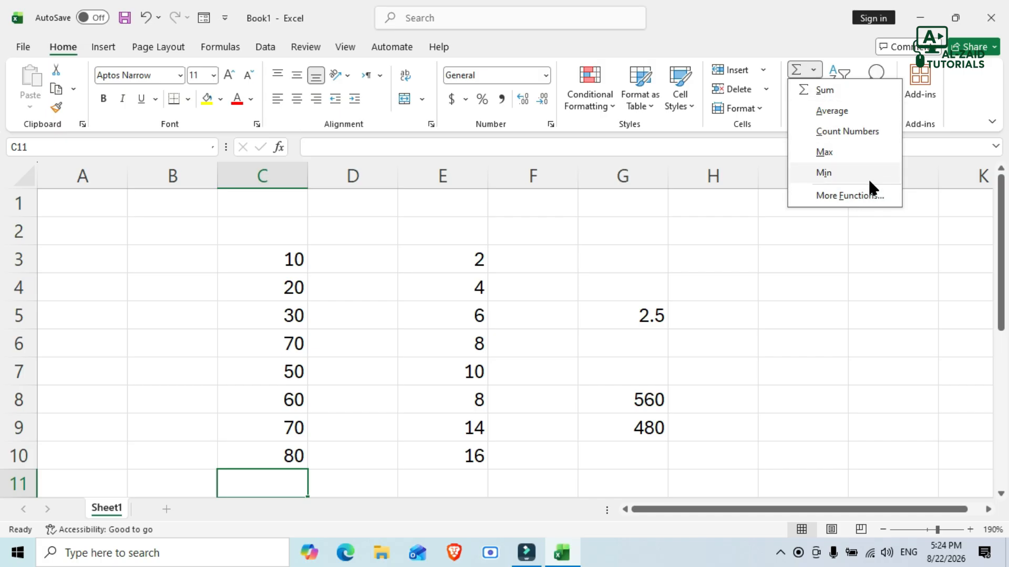
left_click(831, 110)
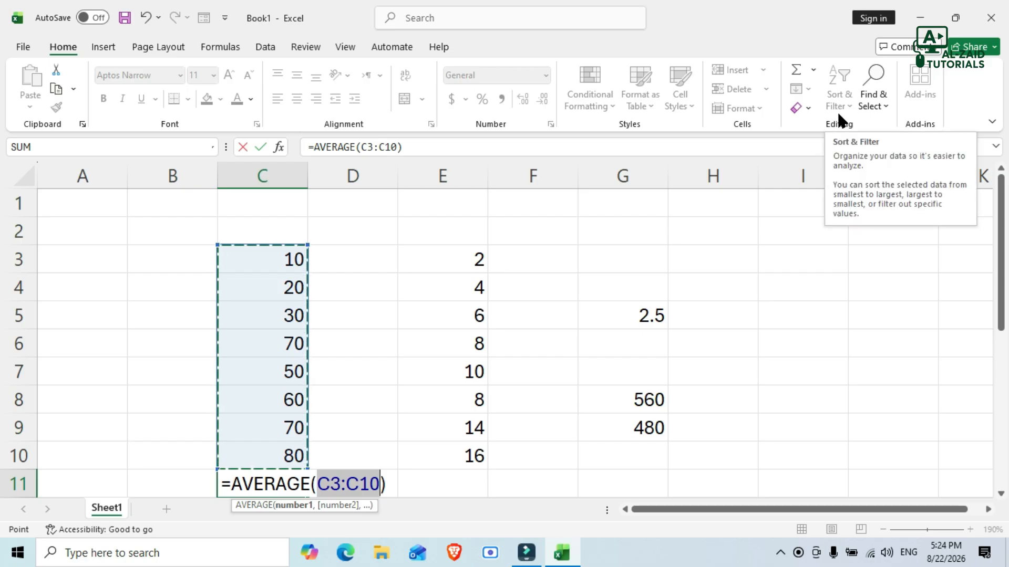
key("Return")
scroll(277, 469, "up", 1)
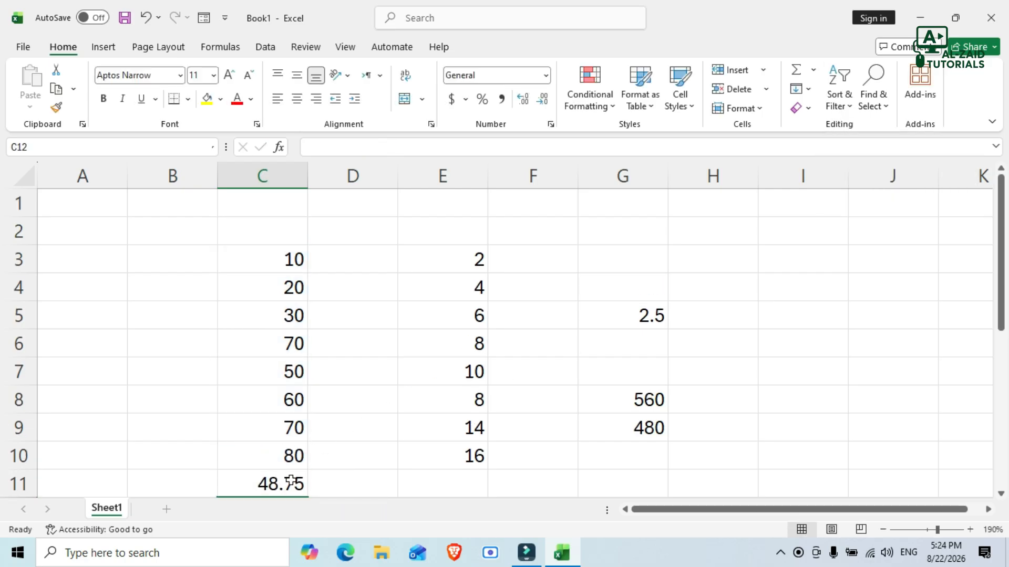
left_click(289, 481)
scroll(305, 474, "down", 1)
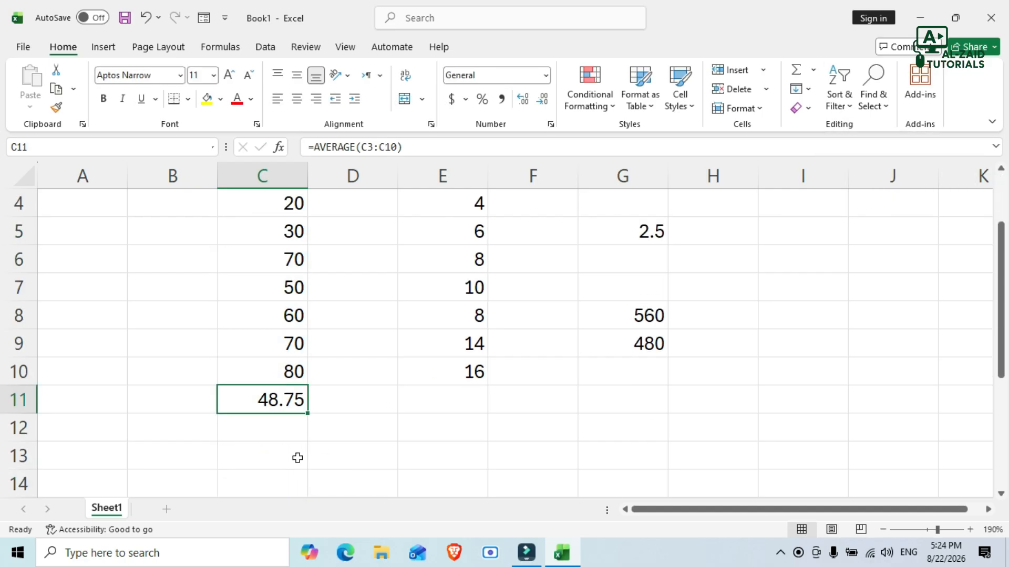
Clear the average formula from cell C11
key("Delete")
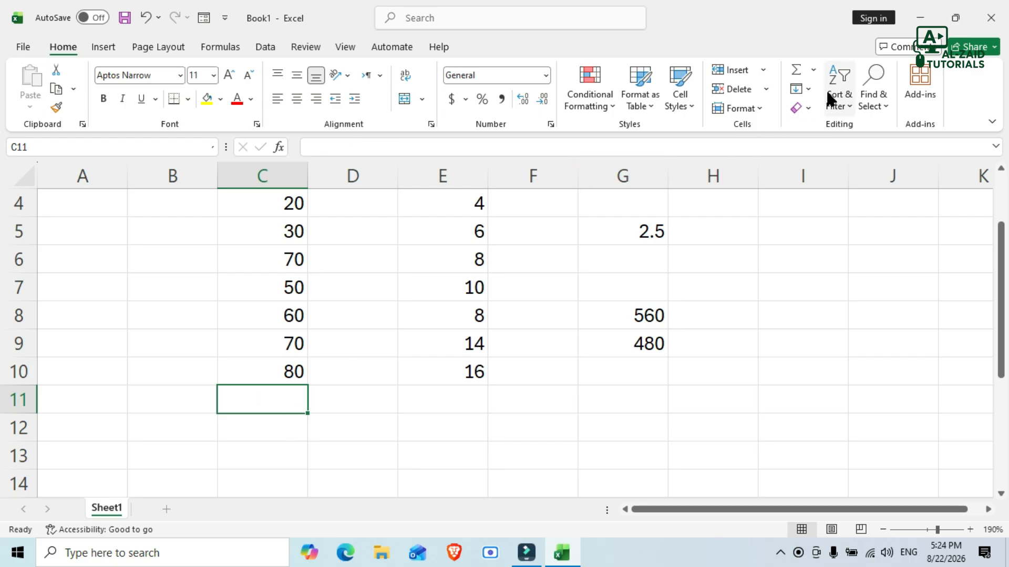
left_click(812, 70)
left_click(829, 172)
key("Delete")
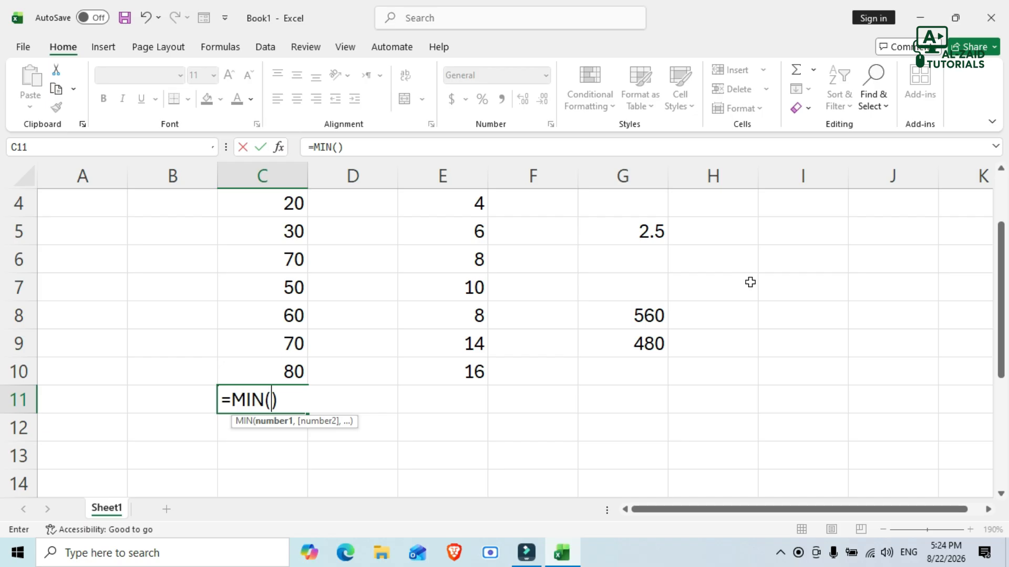
key("Escape")
Insert the AutoSum Min function for C3:C10 in cell C11, inspect its formula, and clear the cell
left_click(813, 70)
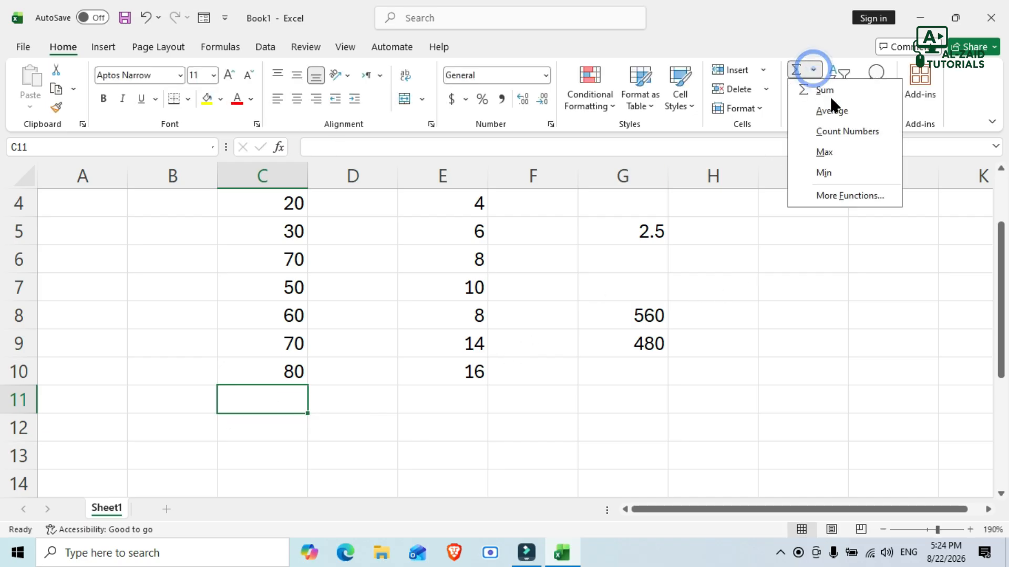
left_click(821, 173)
key("Return")
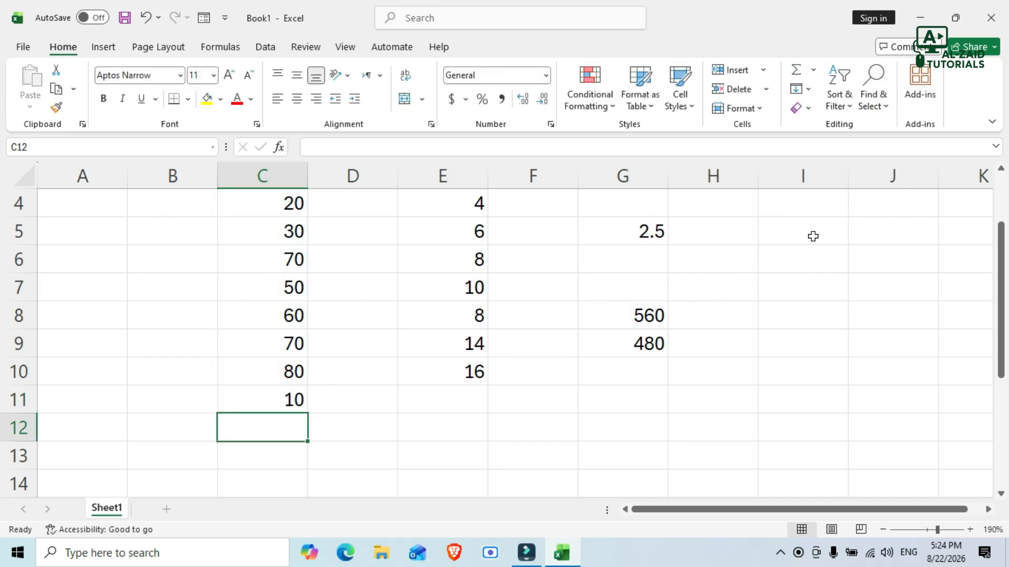
left_click(271, 400)
scroll(321, 357, "up", 1)
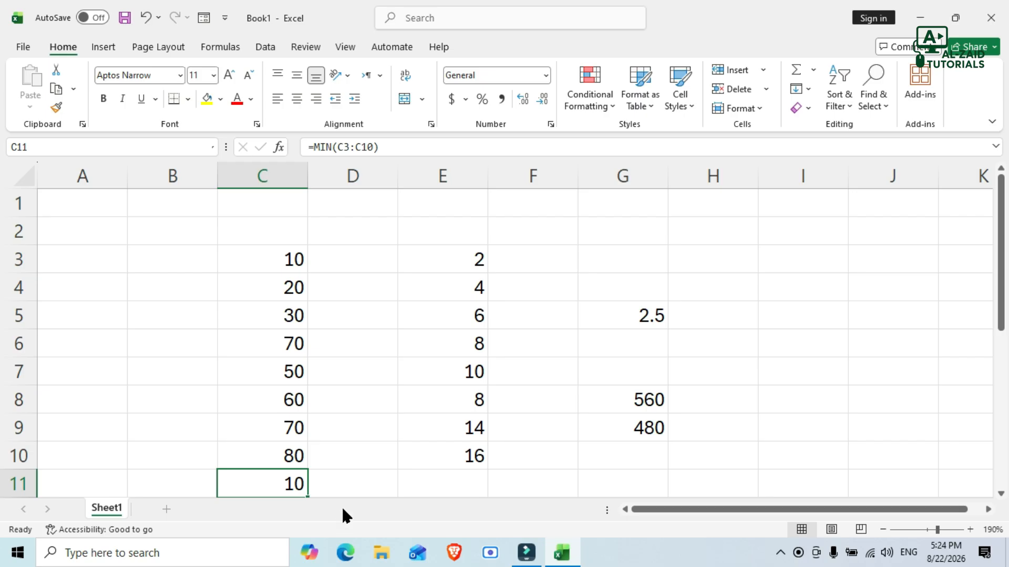
key("Delete")
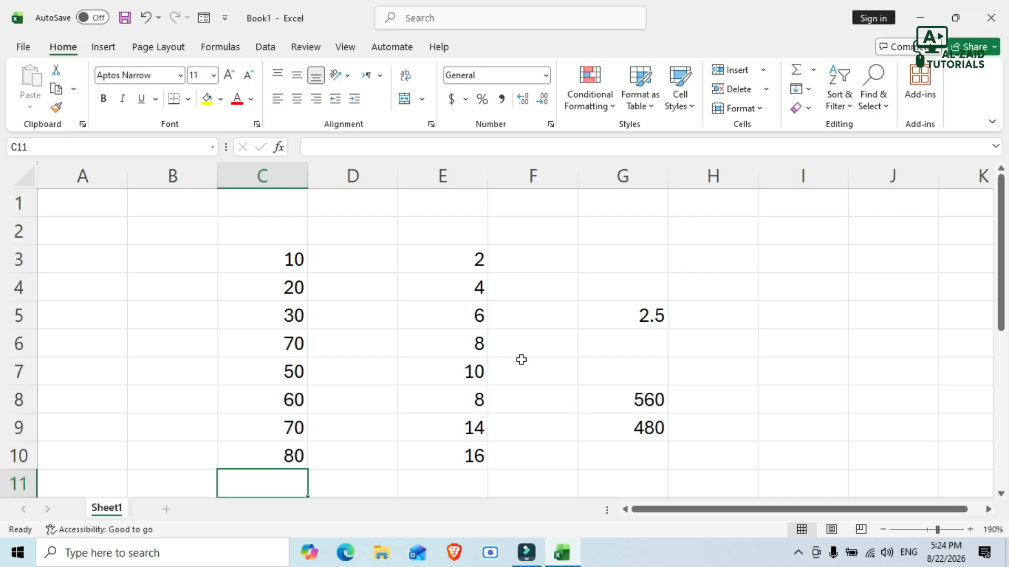
left_click_drag(286, 259, 284, 455)
left_click(287, 483)
type("=s")
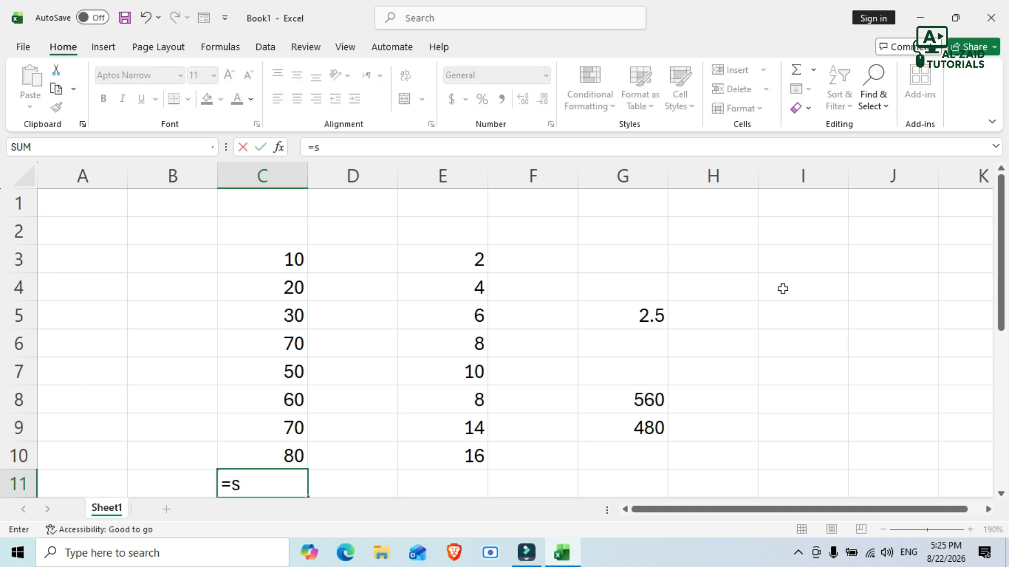
type("um(")
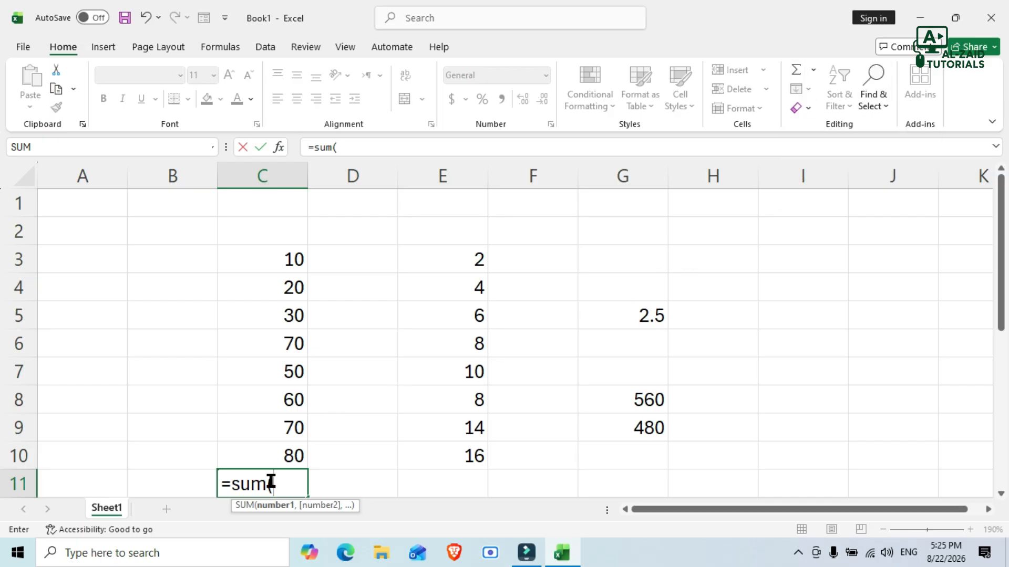
left_click_drag(286, 483, 206, 481)
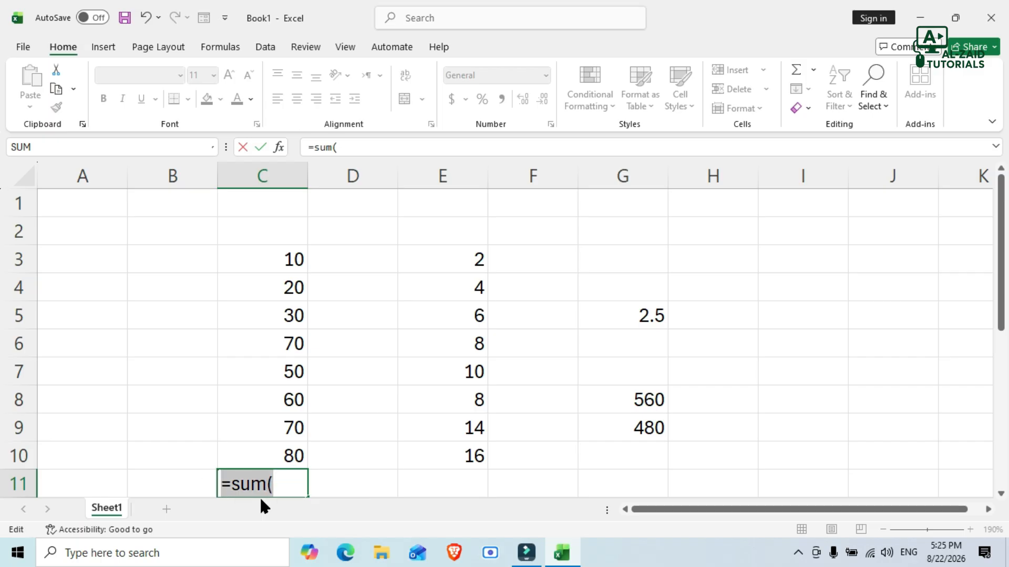
key("BackSpace")
left_click(347, 482)
Insert =SUM(C3:C10) in cell C11 with AutoSum and erase the formula without entering it
left_click(268, 482)
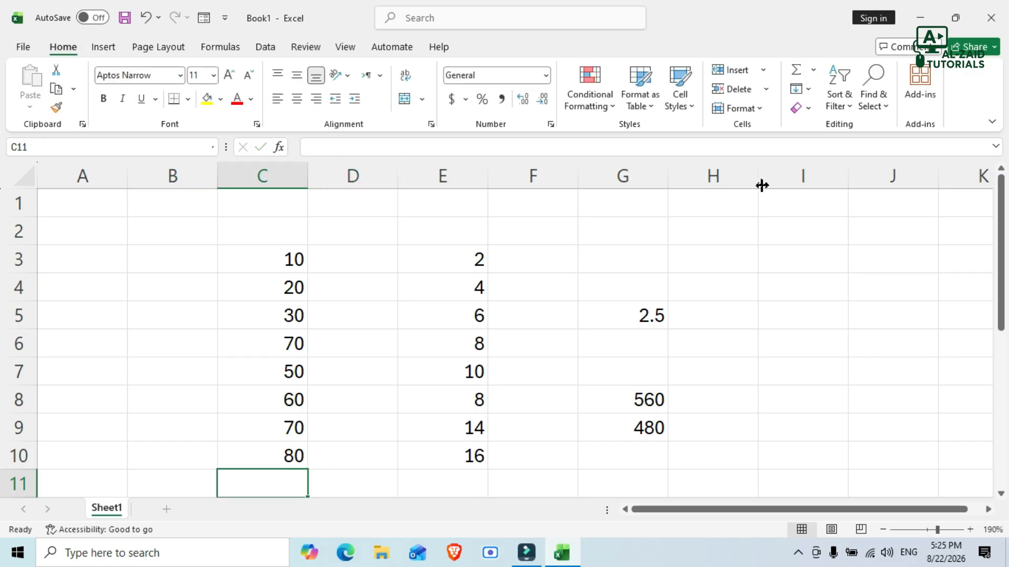
left_click(811, 74)
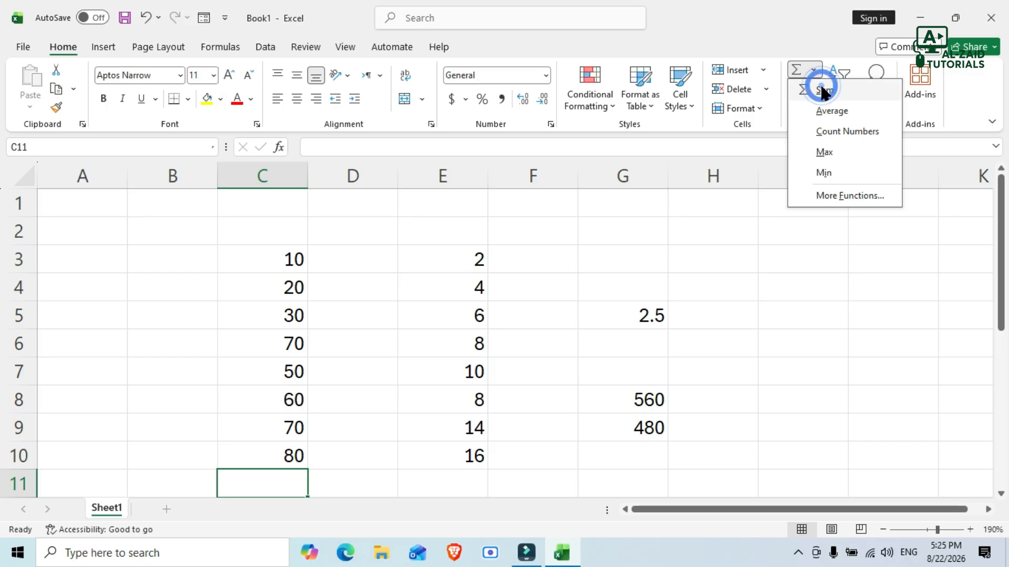
left_click(821, 86)
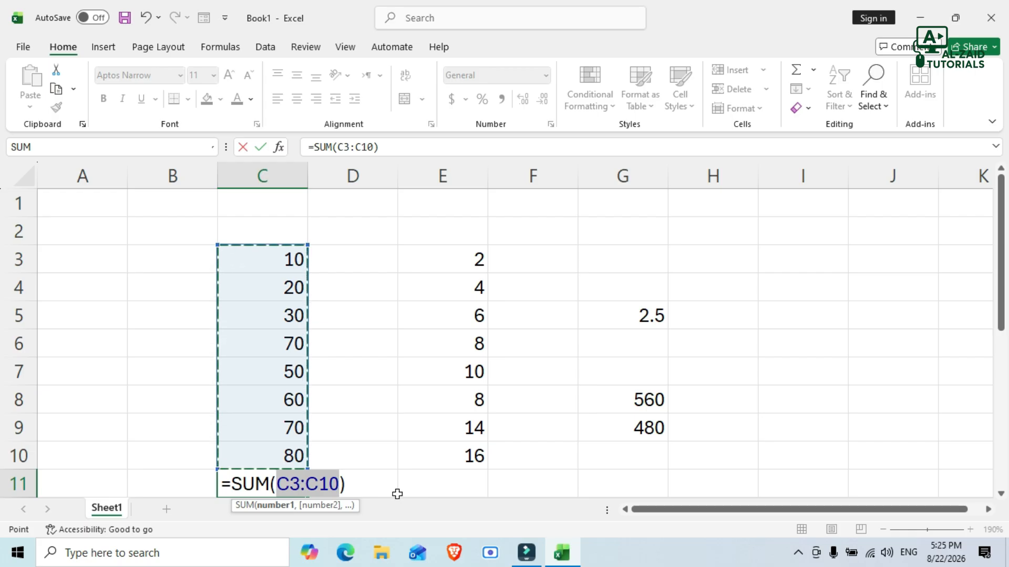
key("BackSpace")
key("BackSpace")
key("BackSpace")
key("BackSpace")
key("BackSpace")
key("BackSpace")
key("Delete")
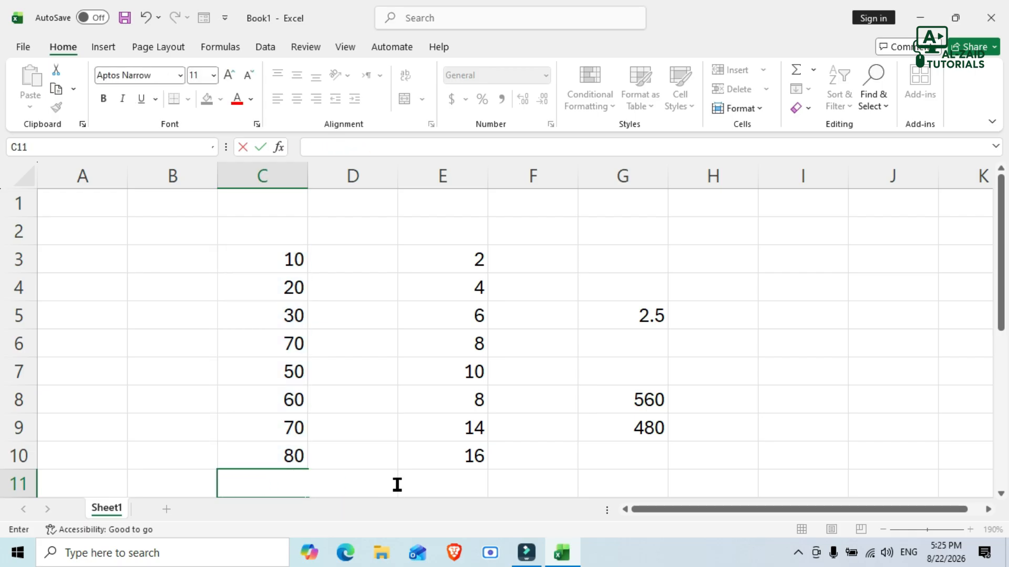
Write the formula =sum(c3:c10) by hand in cell C11, enter it, and clear the cell
type("=sum")
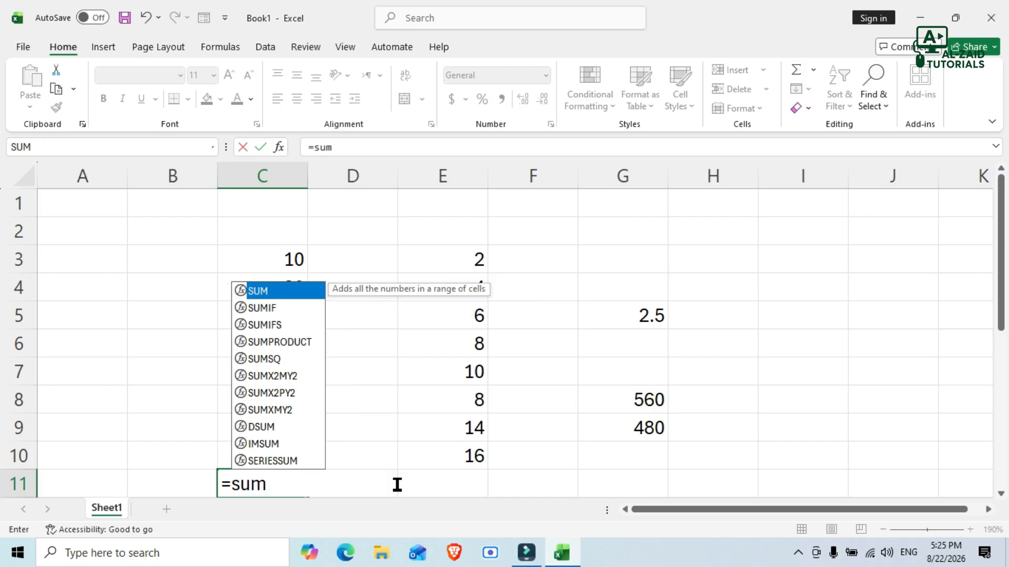
type("(")
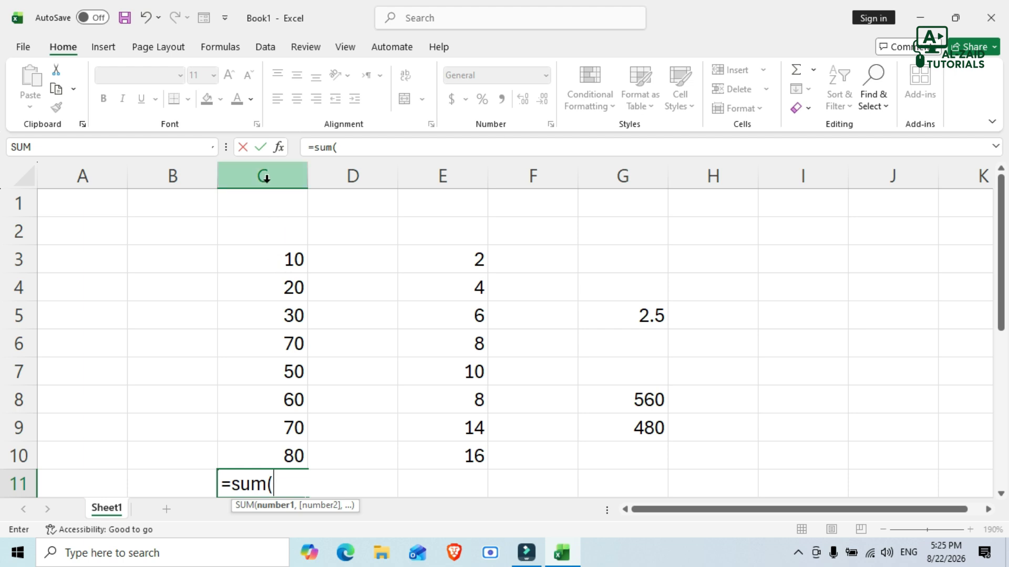
type("c3")
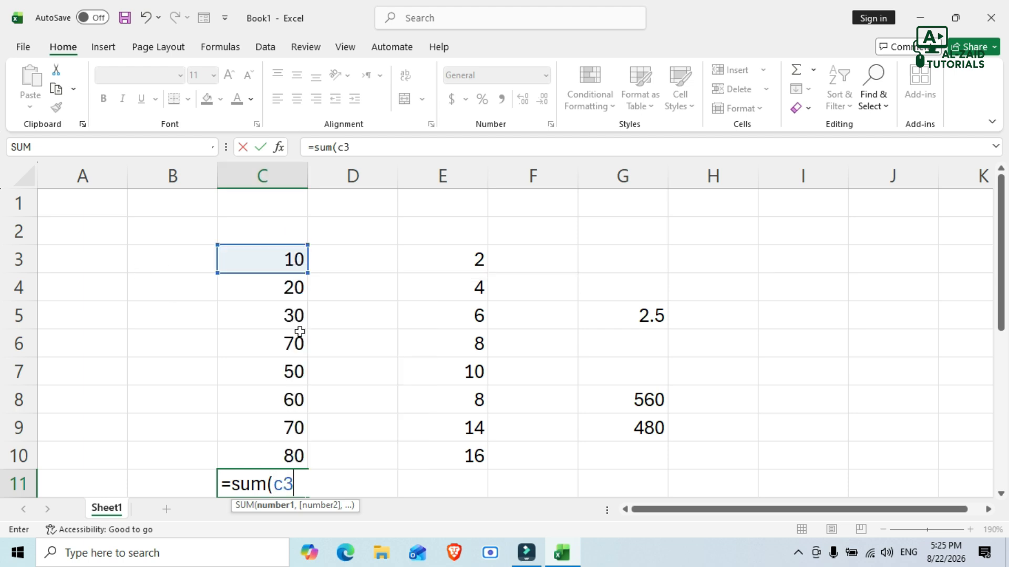
type(":c10")
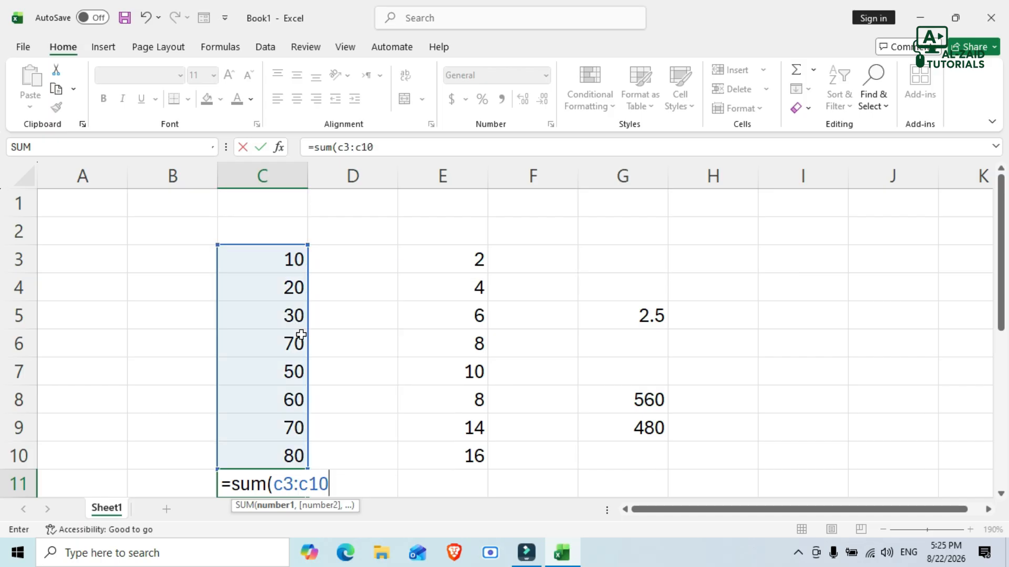
type(")")
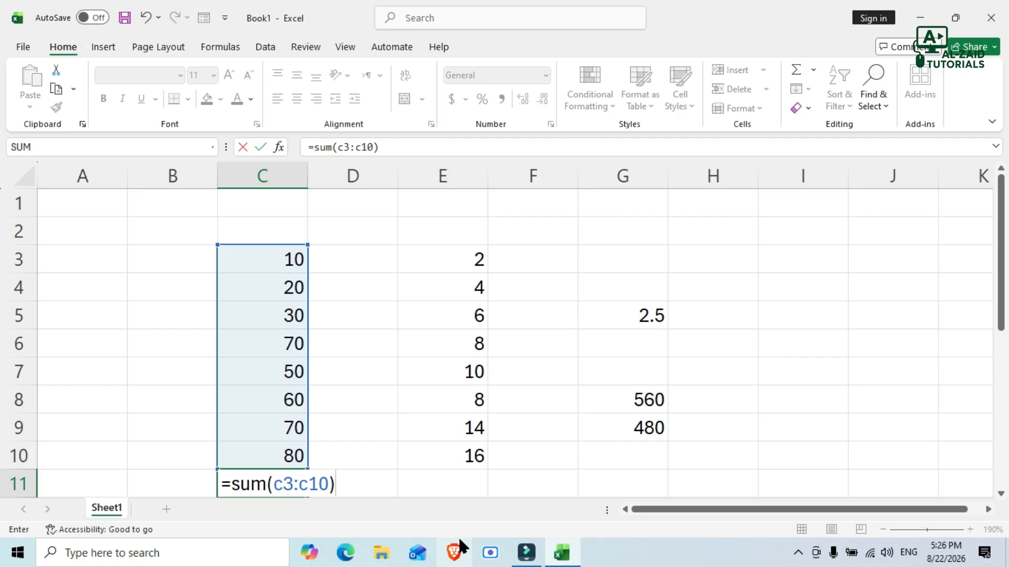
key("Return")
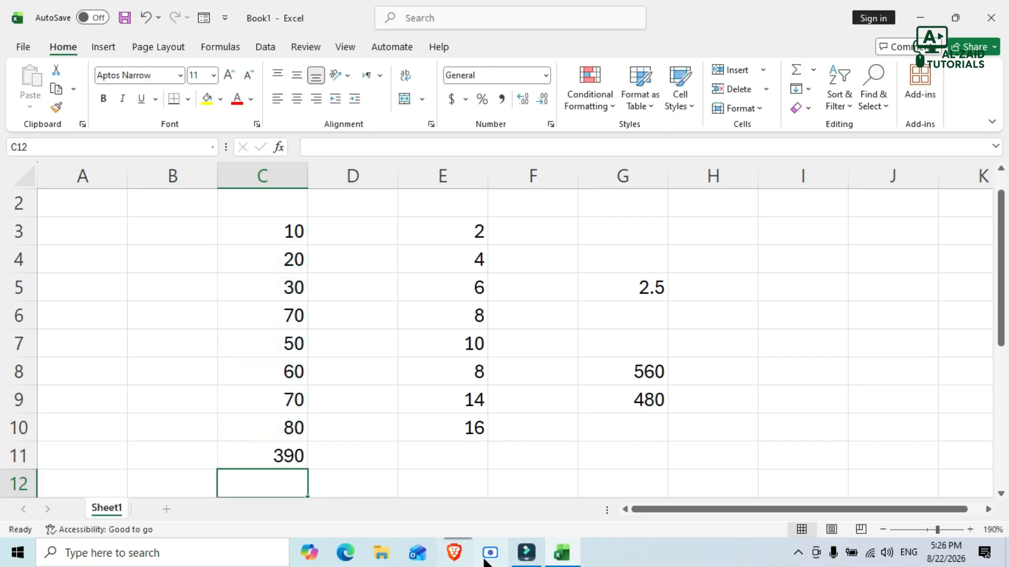
left_click(288, 456)
key("Delete")
Enter a SUM formula in C11, picking the range C3:C10 directly on the sheet, and clear the cell
scroll(401, 463, "up", 1)
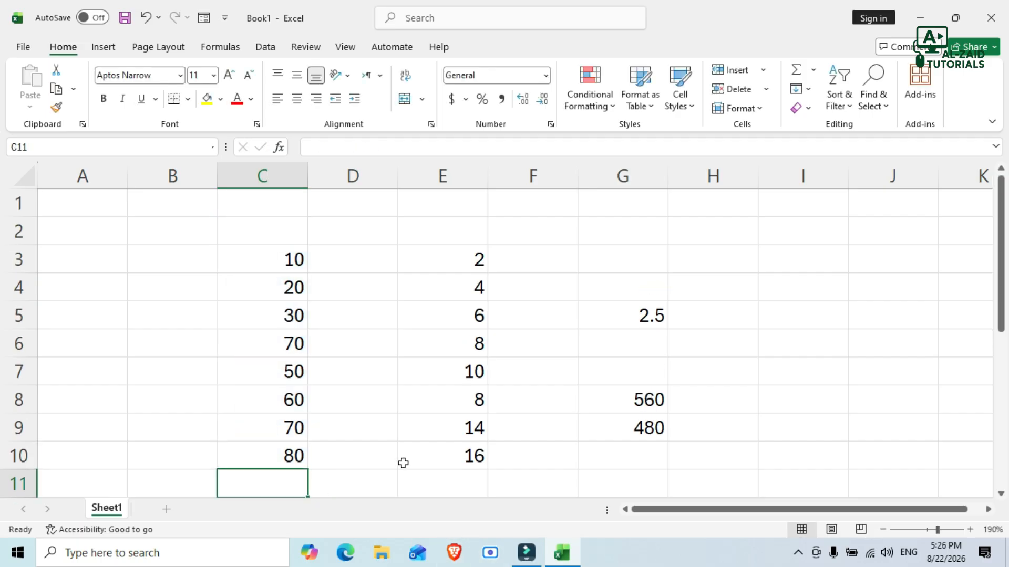
type("=sum(")
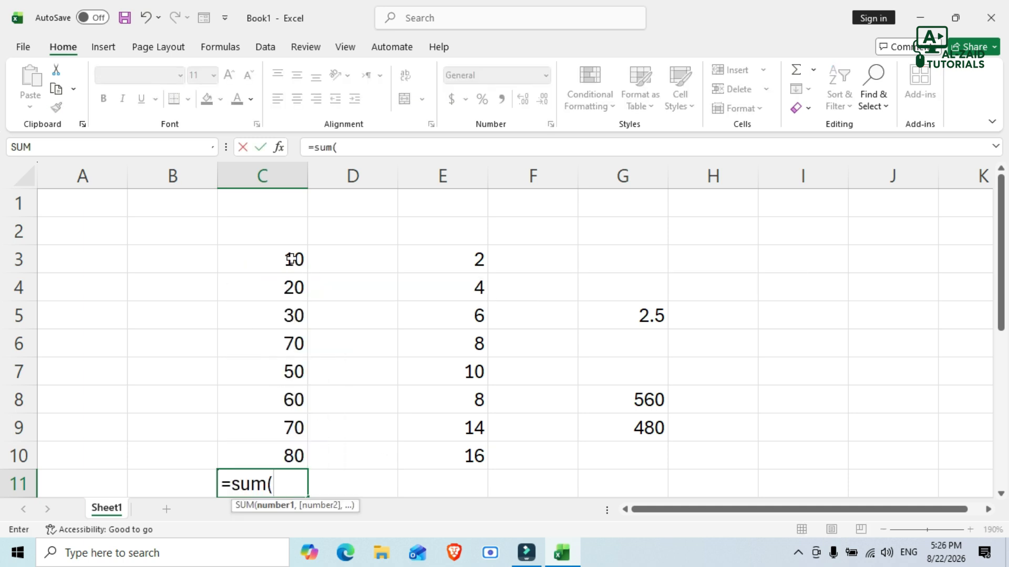
left_click_drag(292, 259, 281, 454)
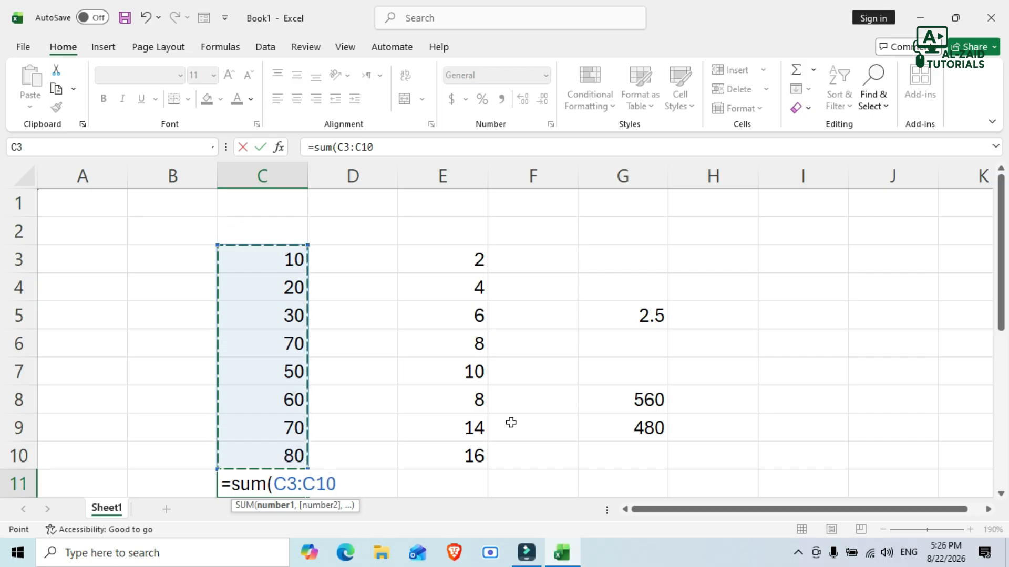
type(")")
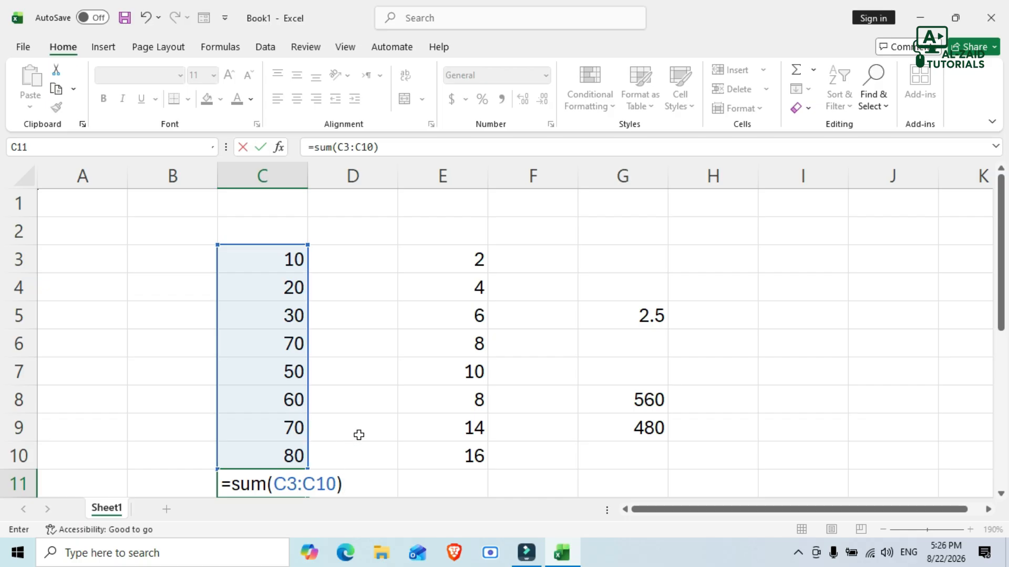
key("Return")
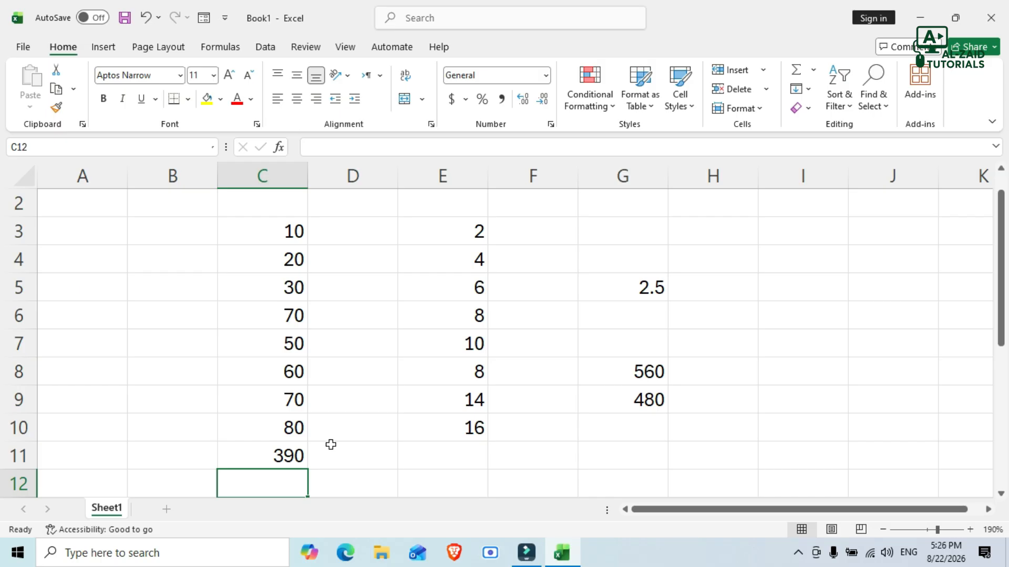
left_click(287, 456)
key("Delete")
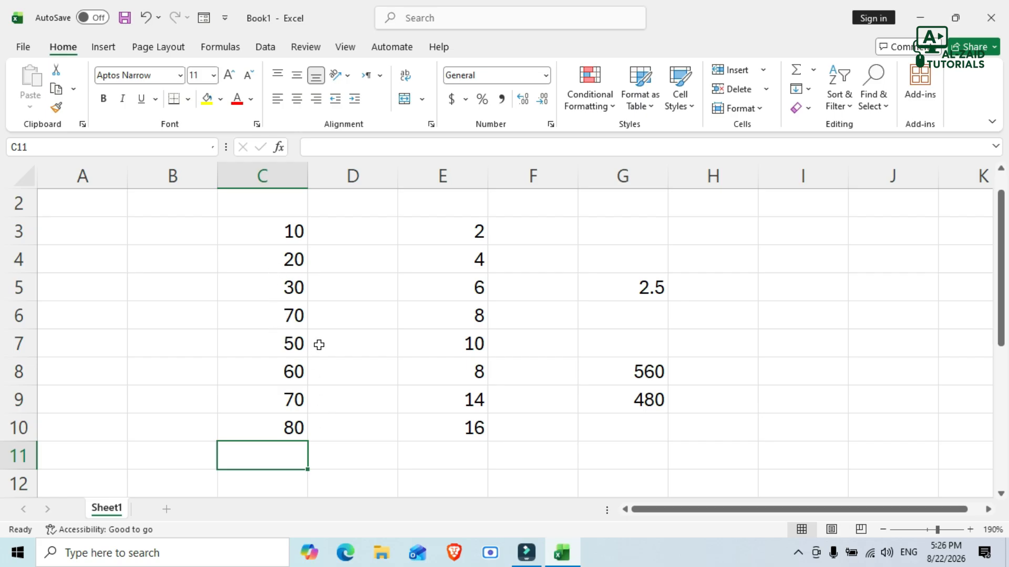
Enter =sum(C4,C7,C9) in cell C11 to add only those three separate cells, and clear the result
type("=")
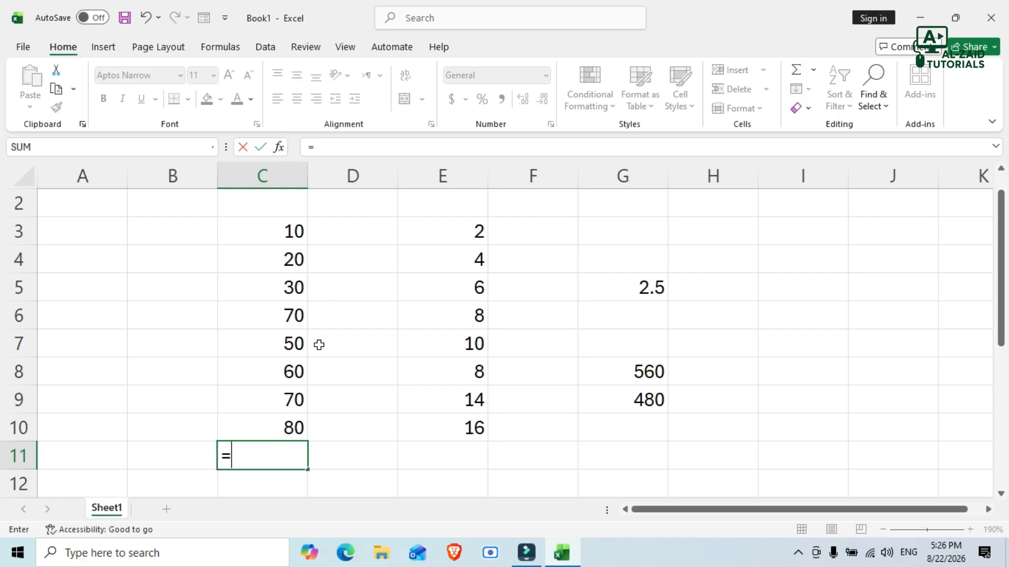
type("sum")
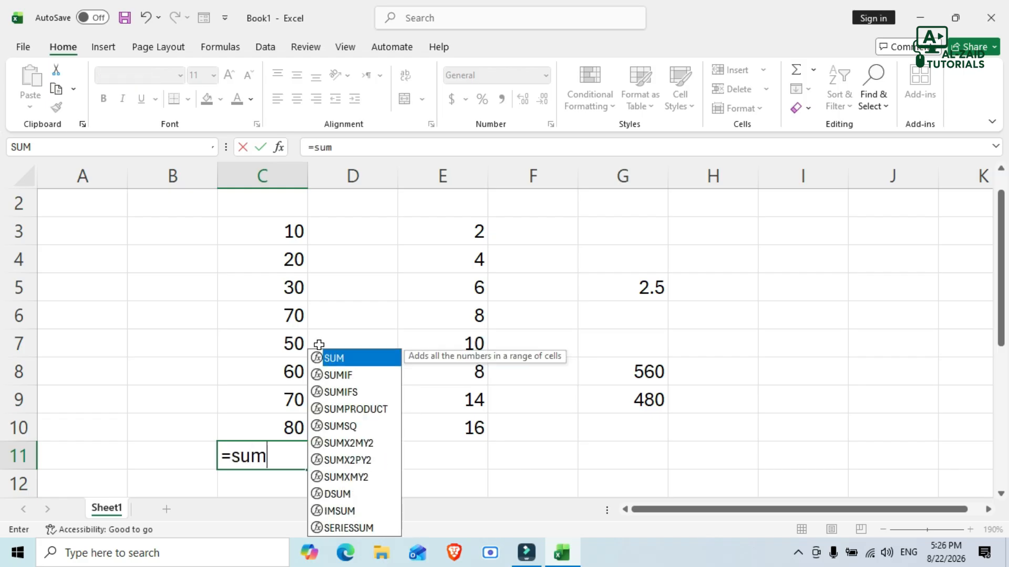
type("(")
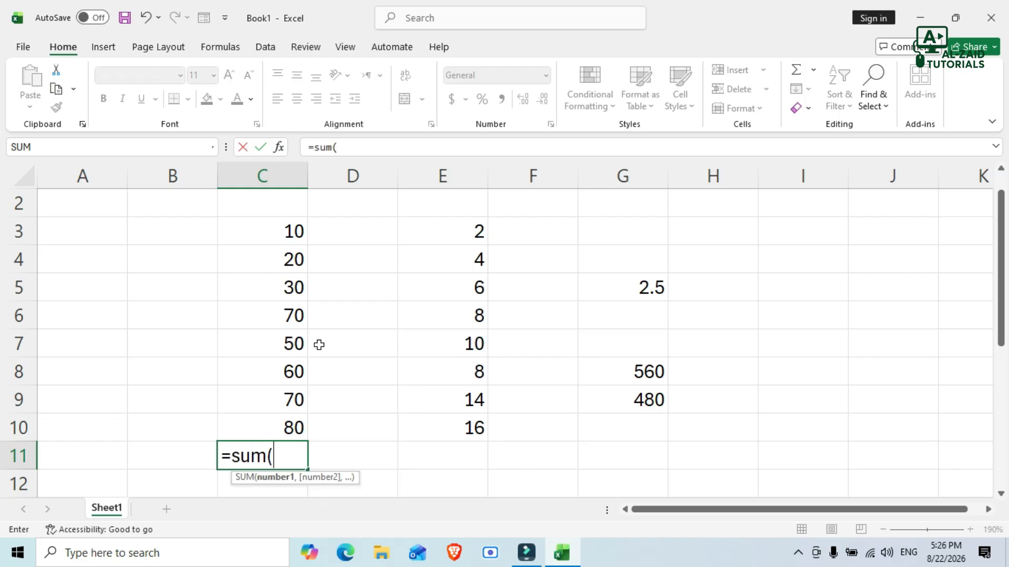
left_click(275, 258)
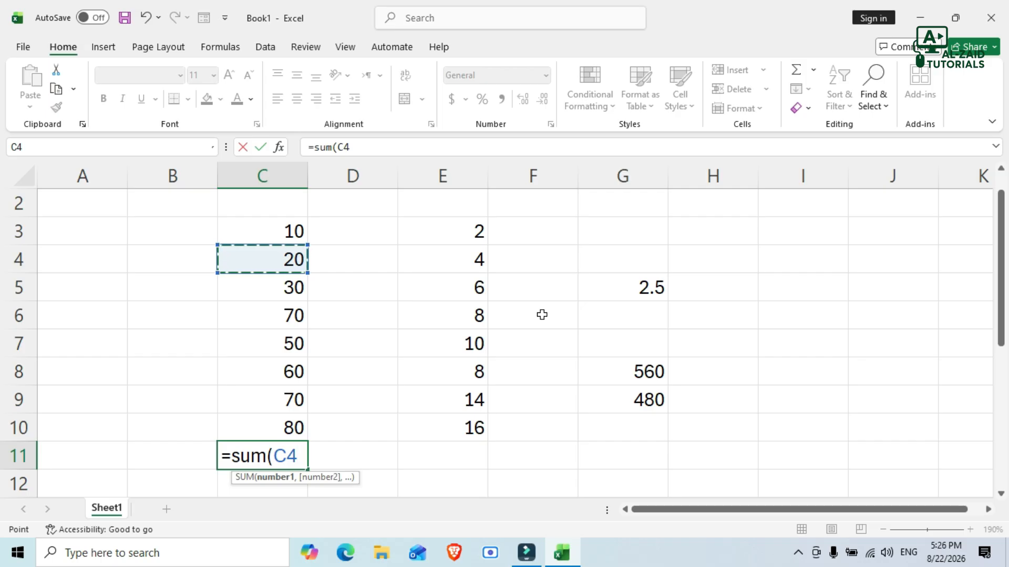
type(",")
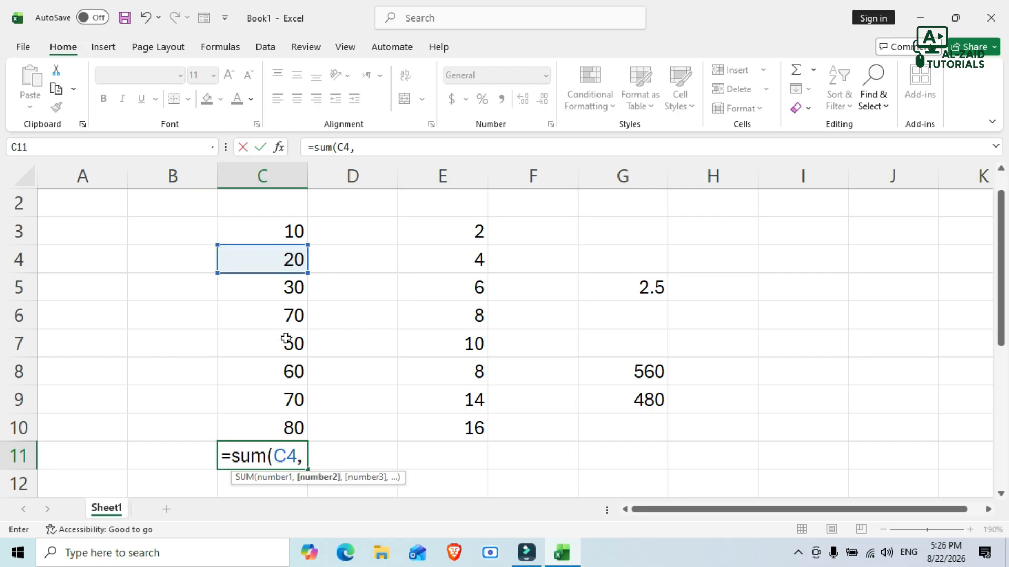
left_click(271, 347)
type(",")
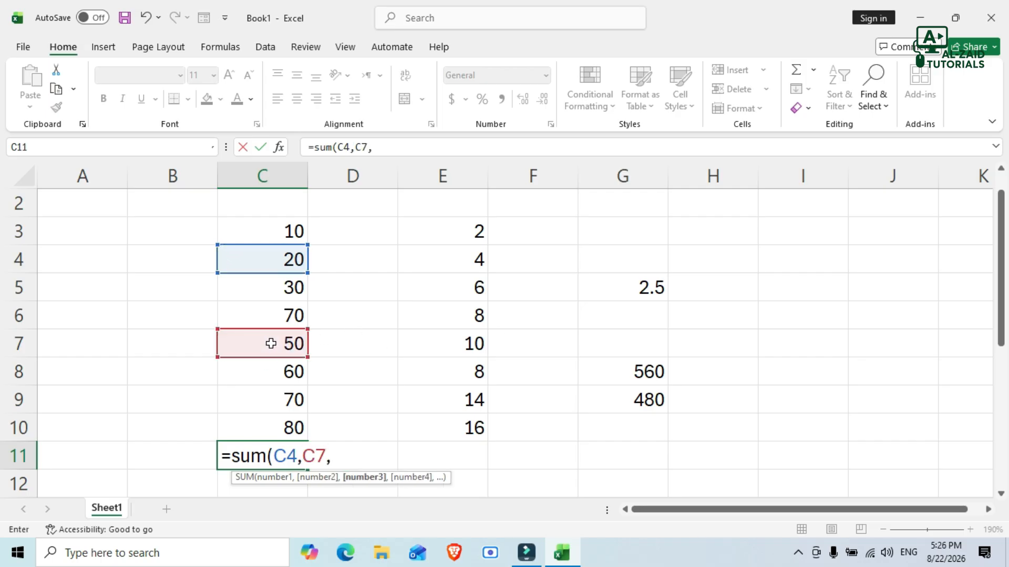
left_click(284, 398)
type(")")
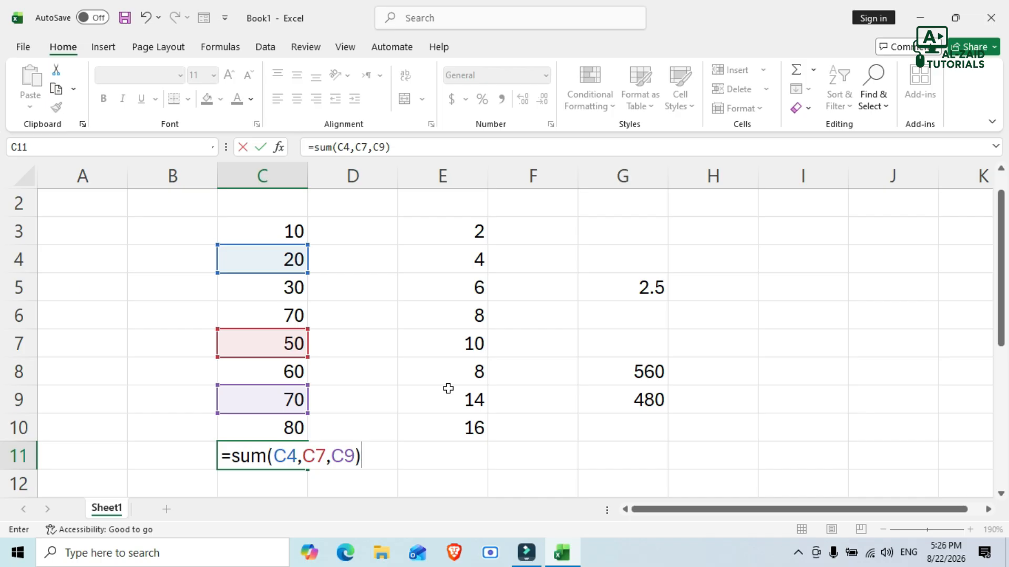
key("Return")
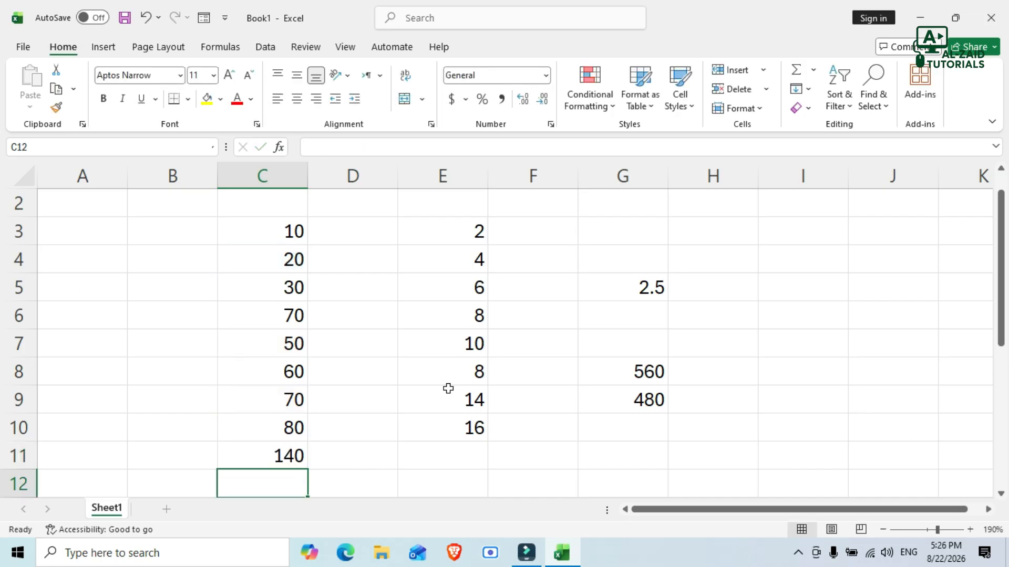
key("Up")
key("Delete")
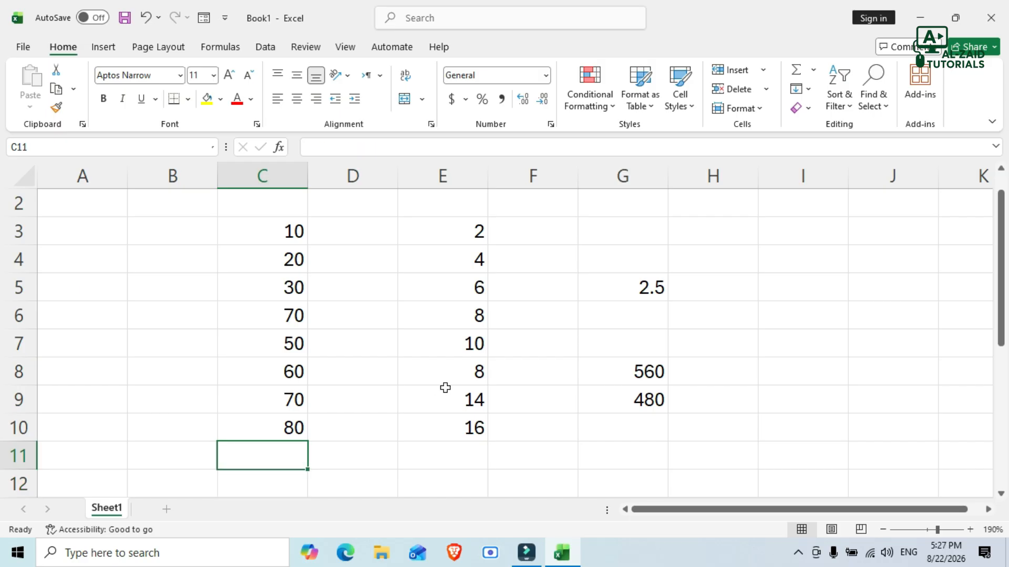
Enter =sum(C3:C5,C8,C10) in cell C11, combining the range C3:C5 with the separate cells C8 and C10
left_click(271, 232)
left_click_drag(272, 245, 273, 288)
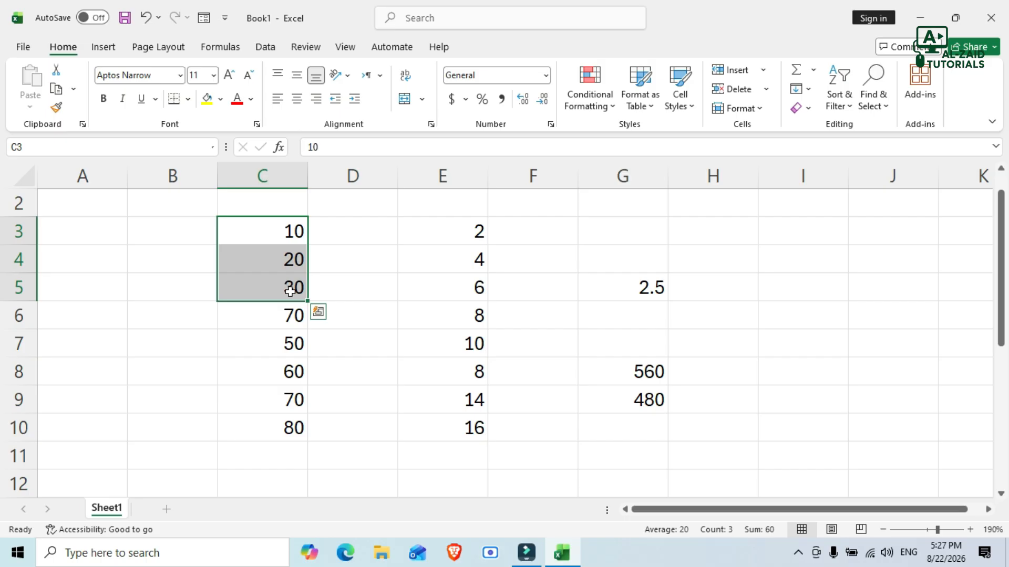
left_click(278, 371)
left_click(283, 426)
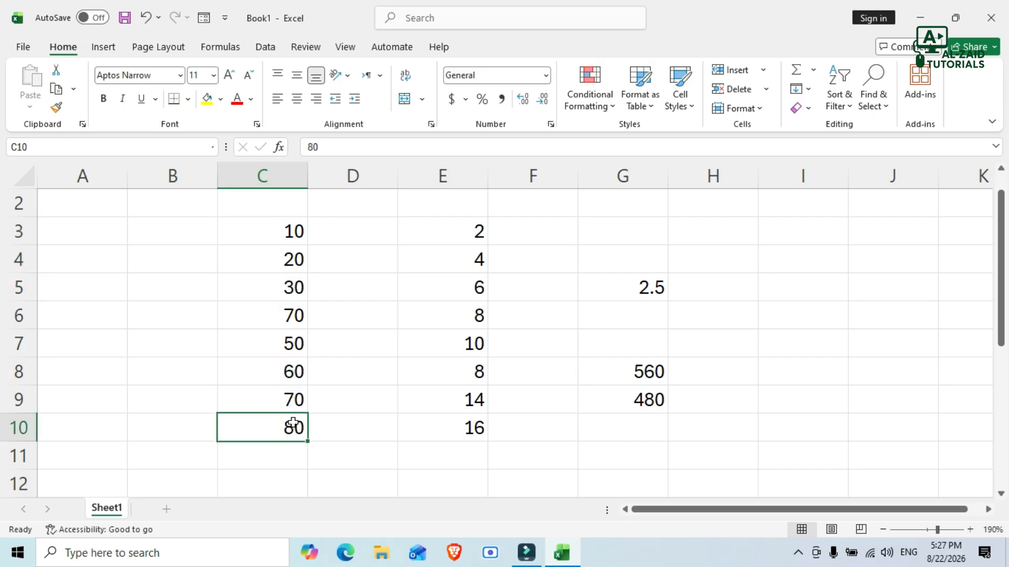
left_click(280, 455)
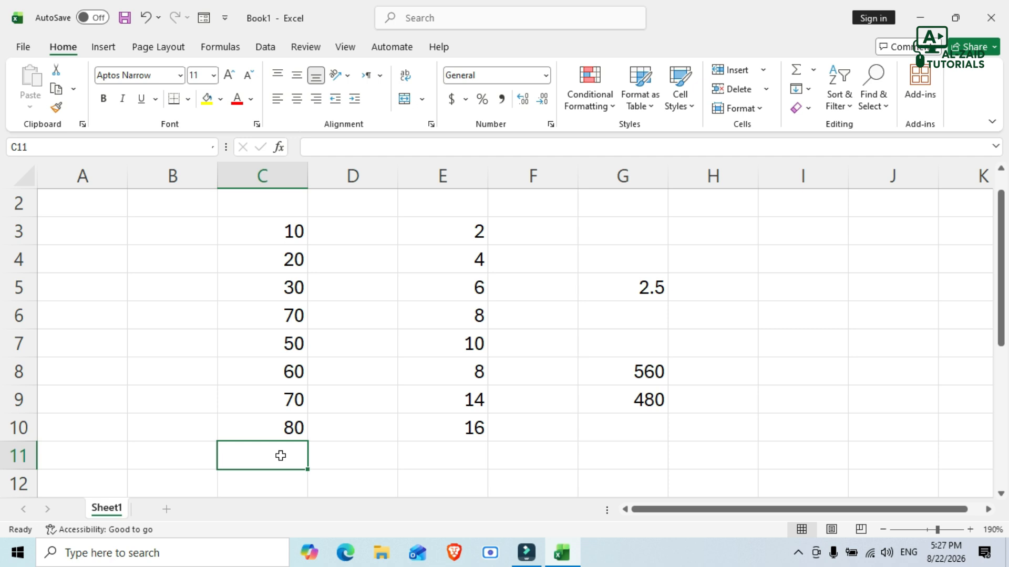
type("=sum(")
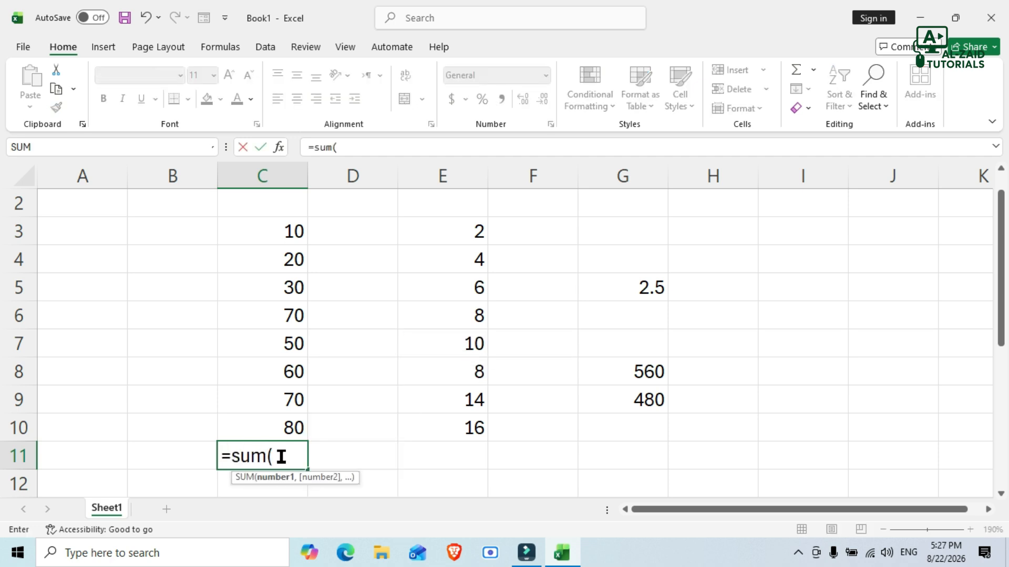
left_click_drag(283, 227, 276, 287)
type(",")
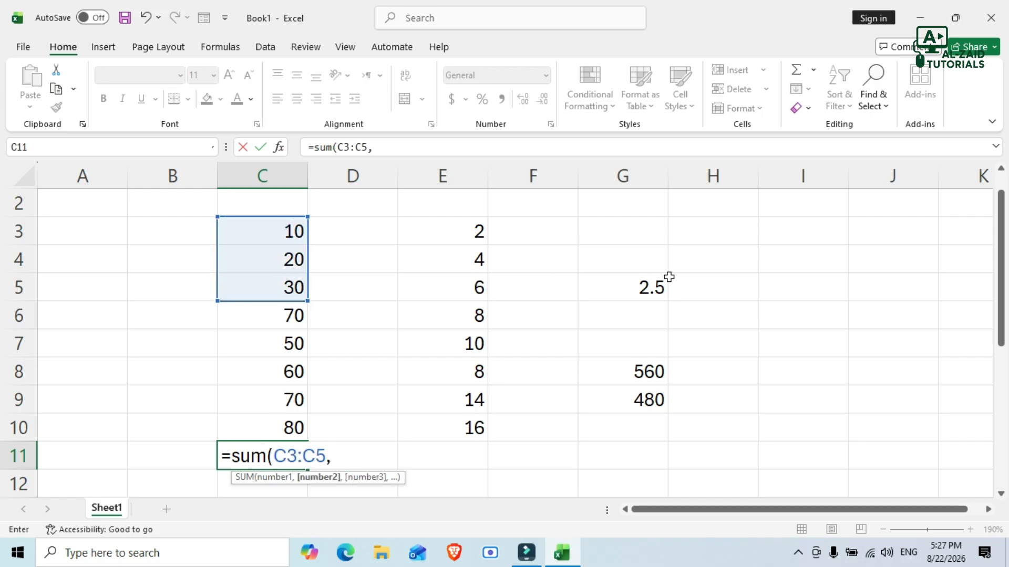
left_click(280, 370)
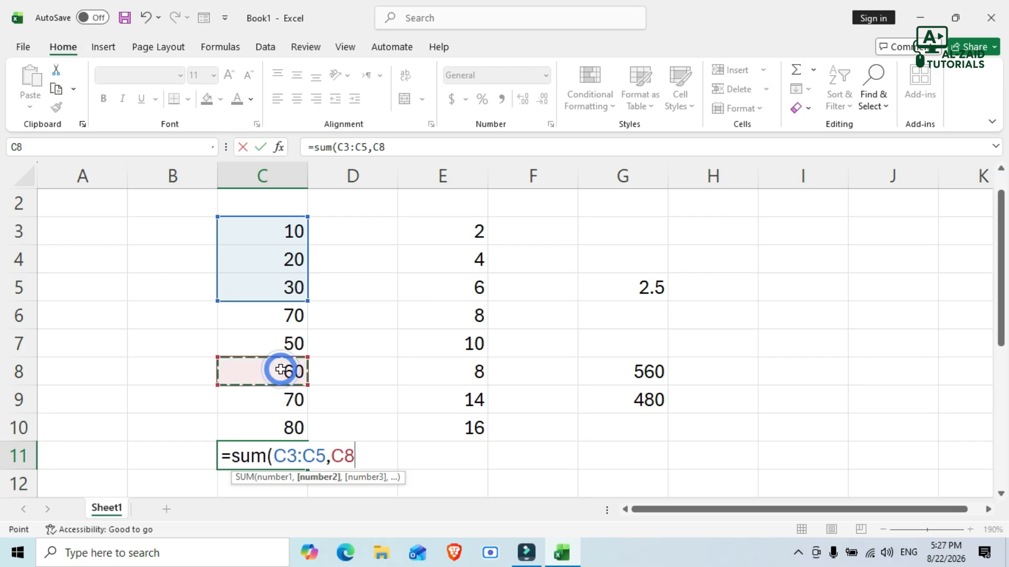
type(",")
left_click(269, 420)
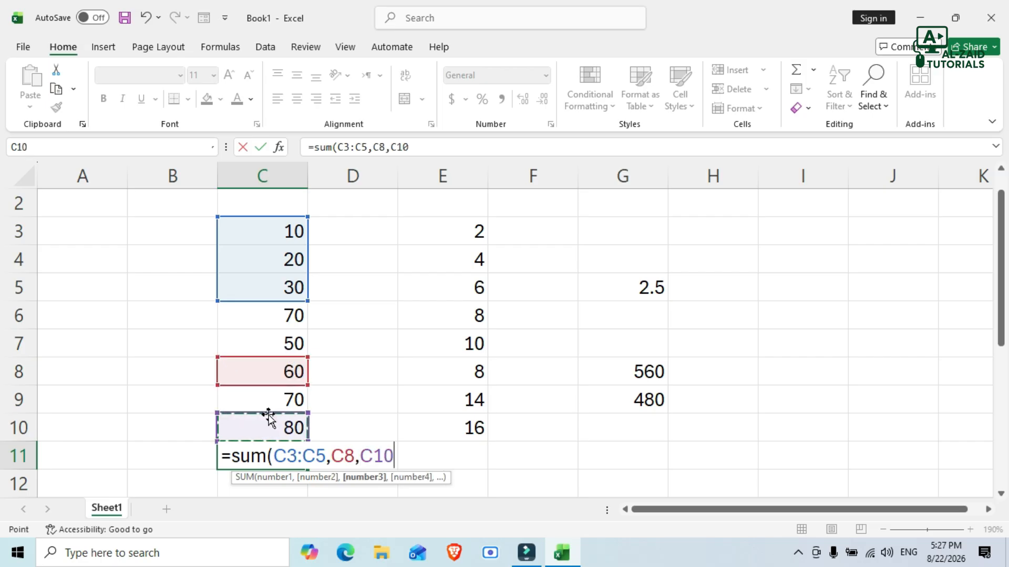
type(")")
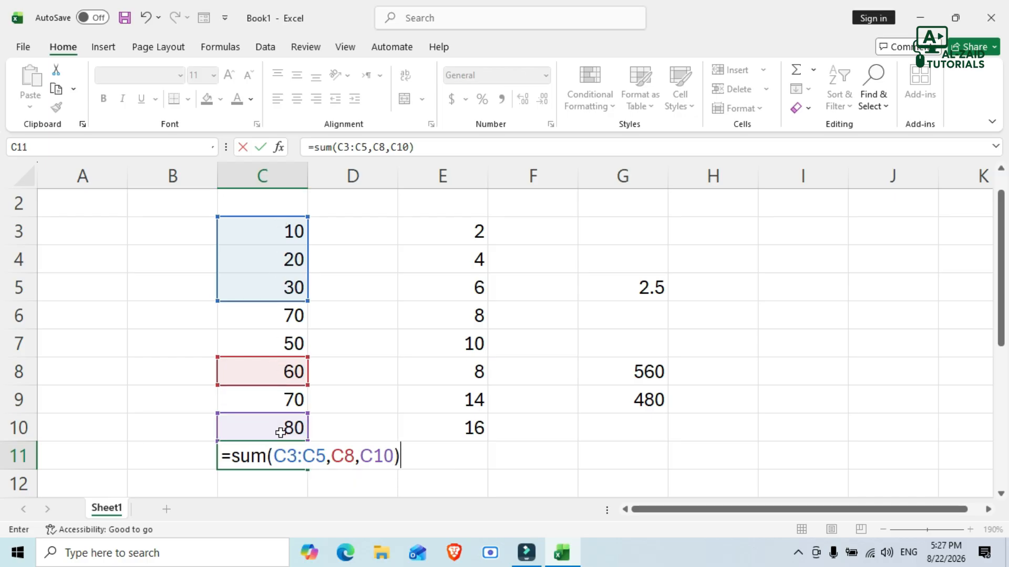
key("Return")
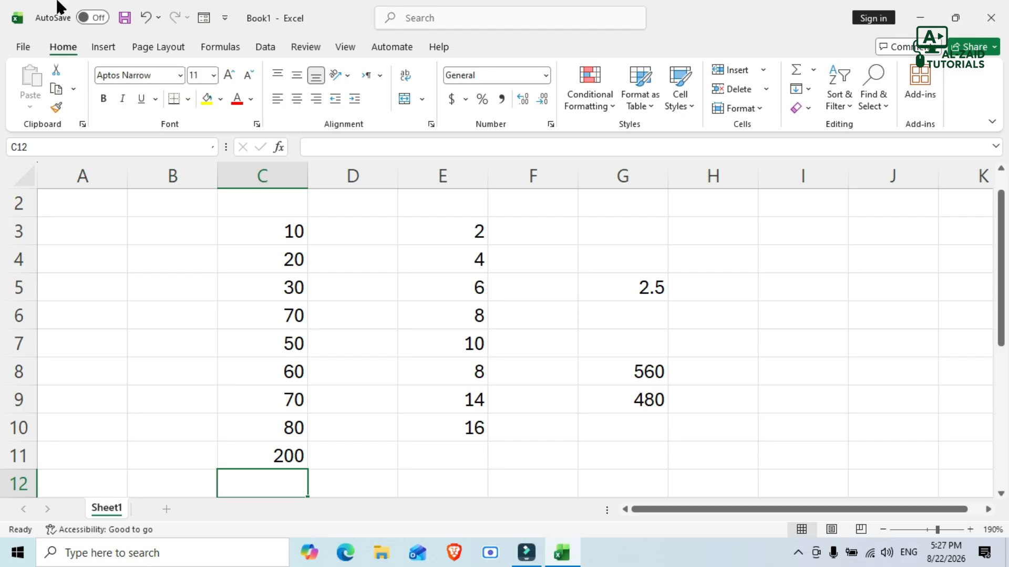
Review the SUM formula in C11 against the values in column C, including the range C3:C5
left_click(276, 456)
left_click_drag(279, 230, 284, 395)
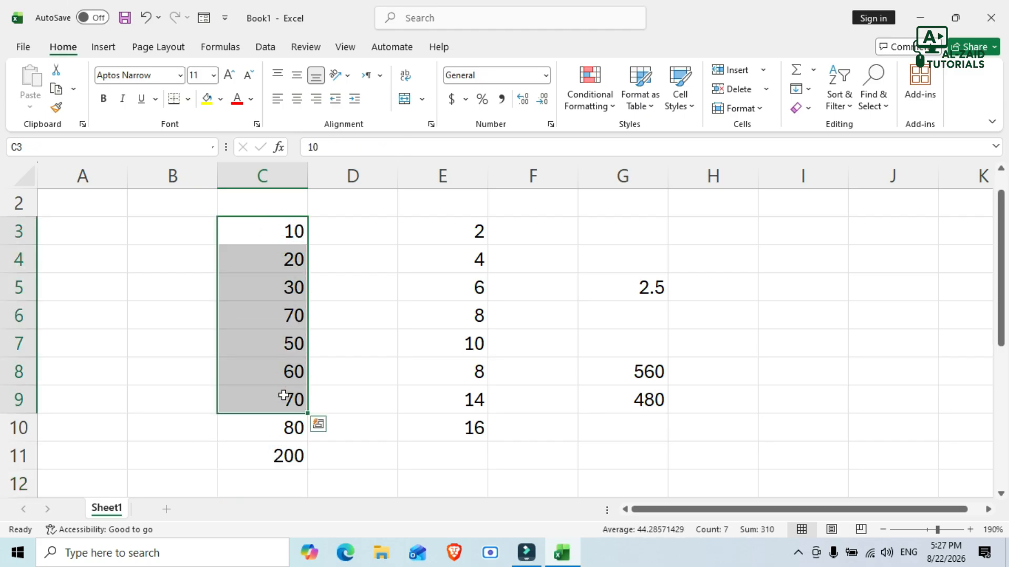
left_click(285, 453)
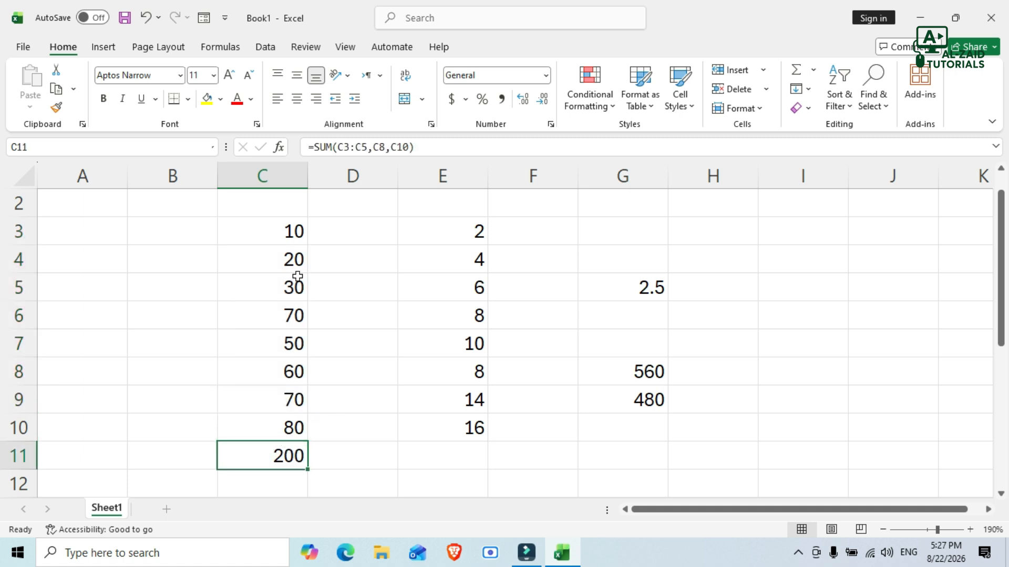
left_click_drag(279, 231, 277, 282)
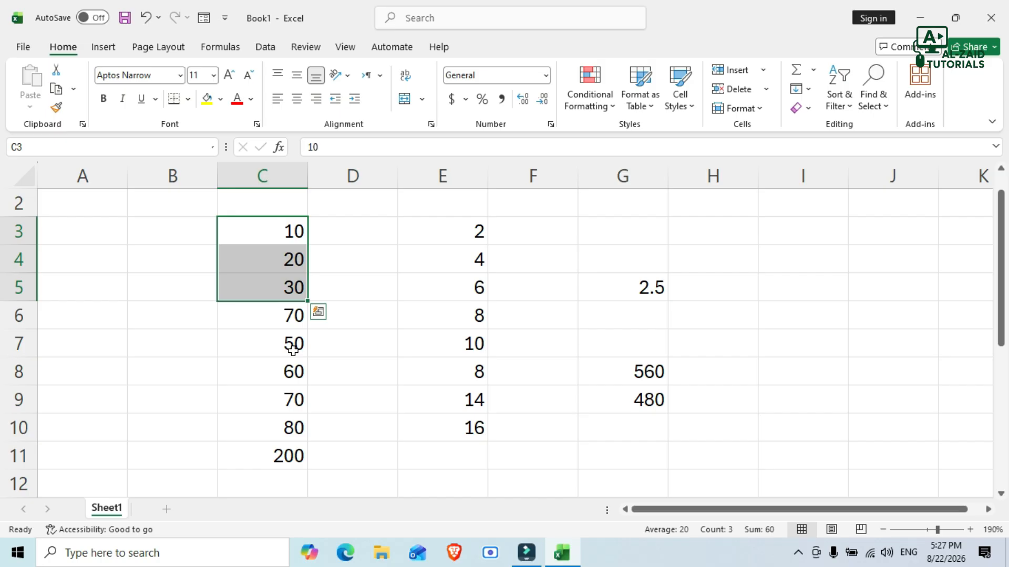
left_click(285, 451)
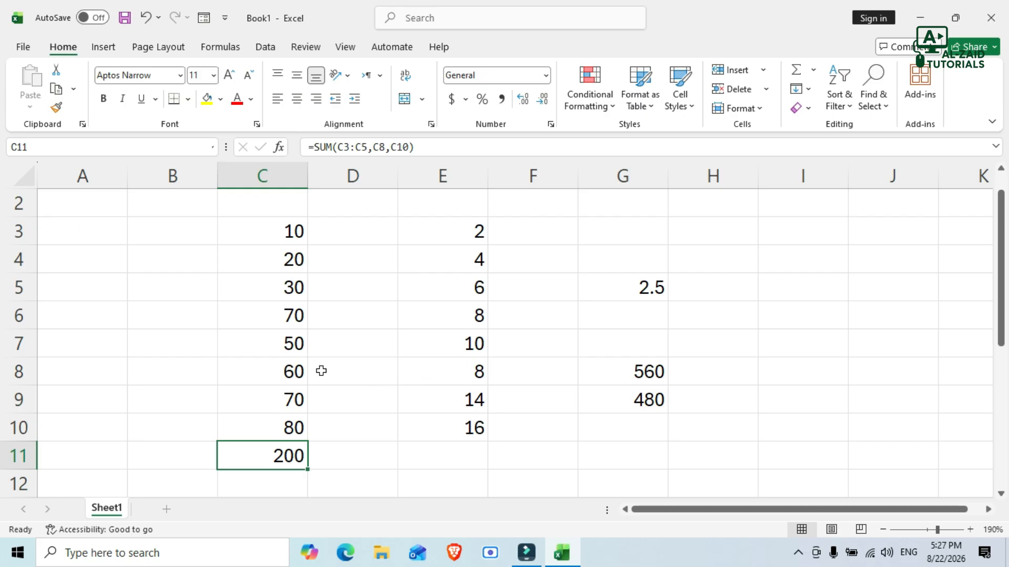
Enter =now() in cell I4 to insert the current date and time, and compare it with the system clock
scroll(322, 369, "down", 1)
left_click(722, 284)
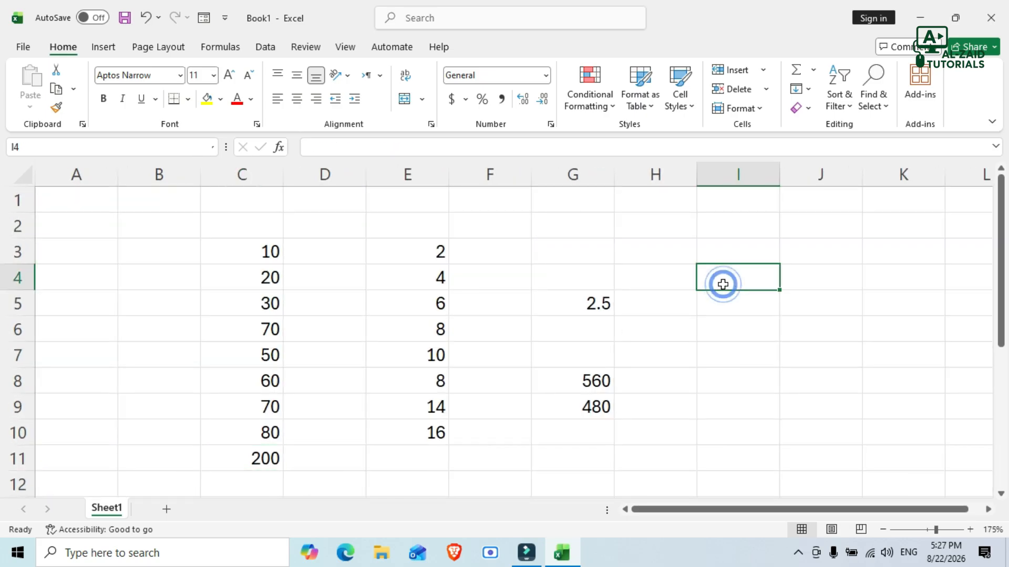
type("=now()")
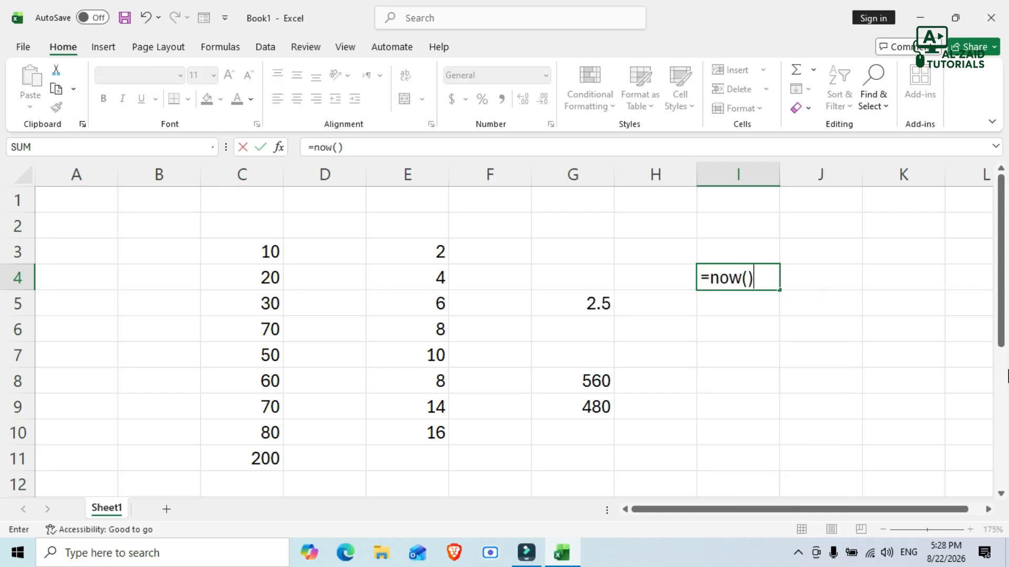
key("Return")
left_click(769, 278)
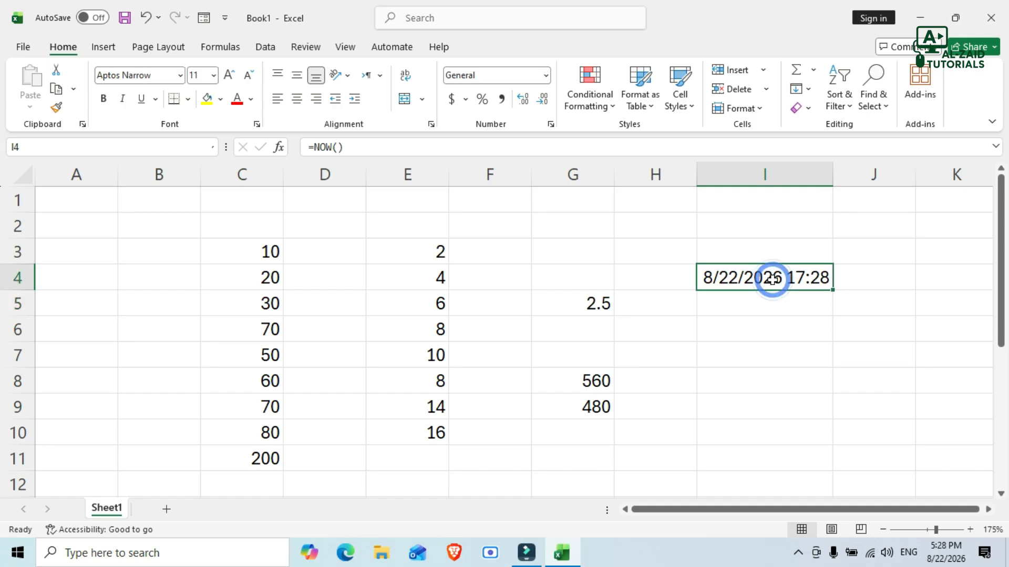
mouse_move(960, 560)
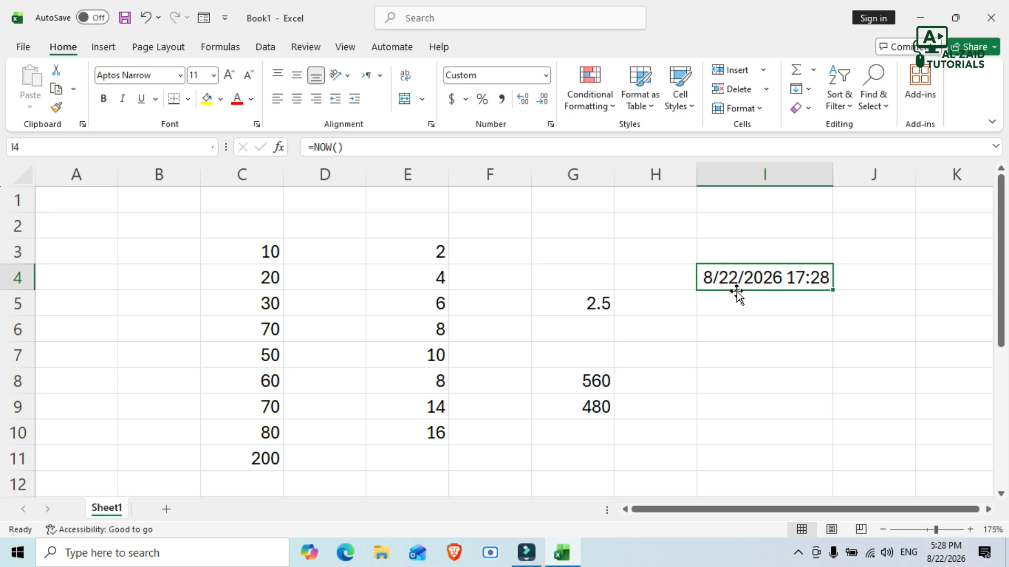
left_click(745, 309)
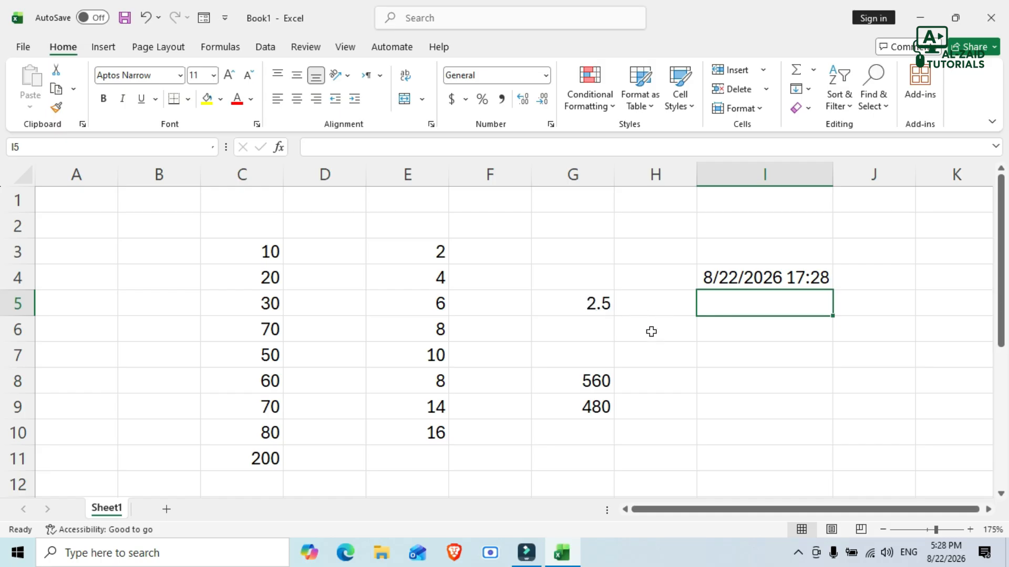
left_click(814, 69)
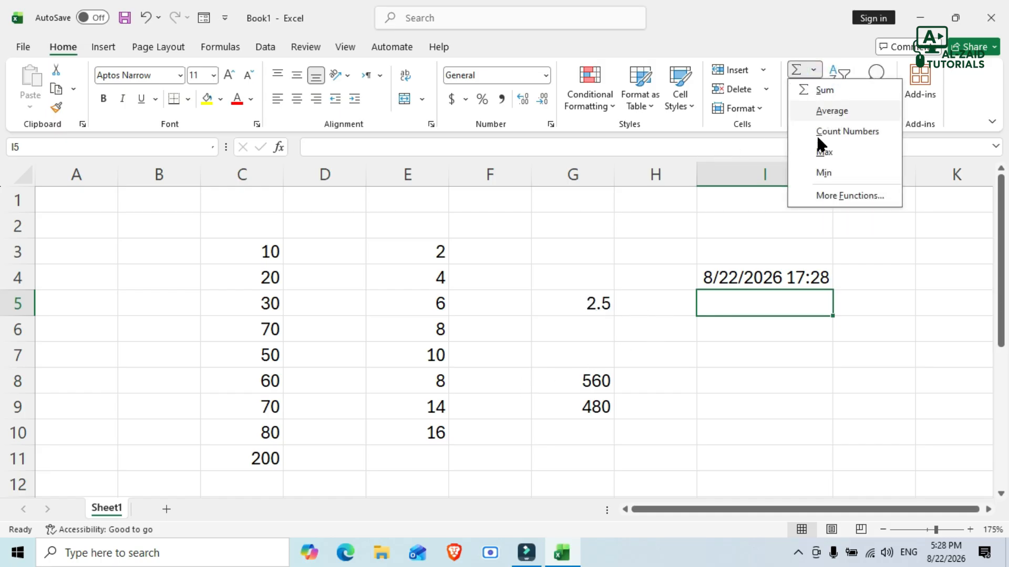
left_click(831, 108)
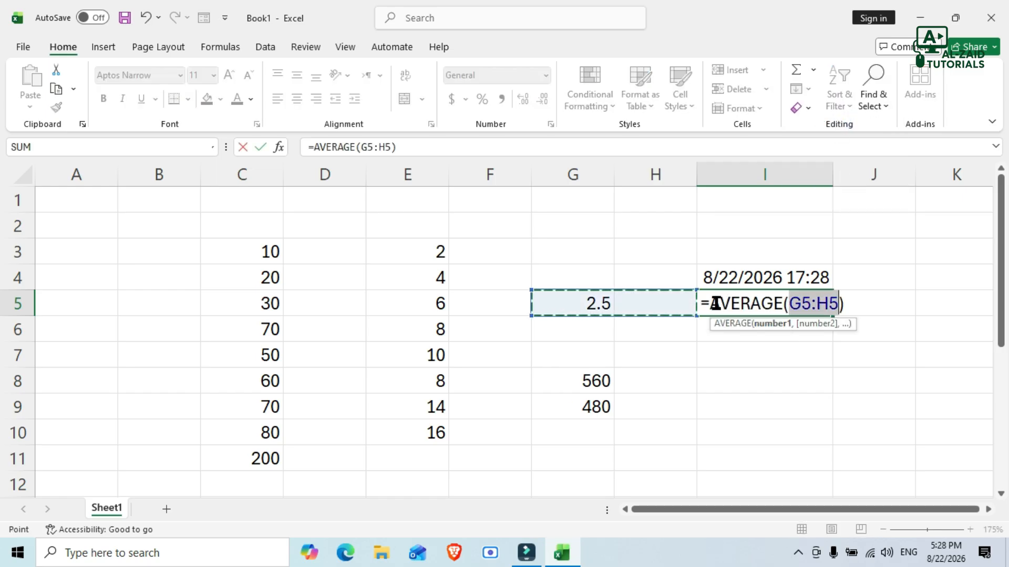
key("Escape")
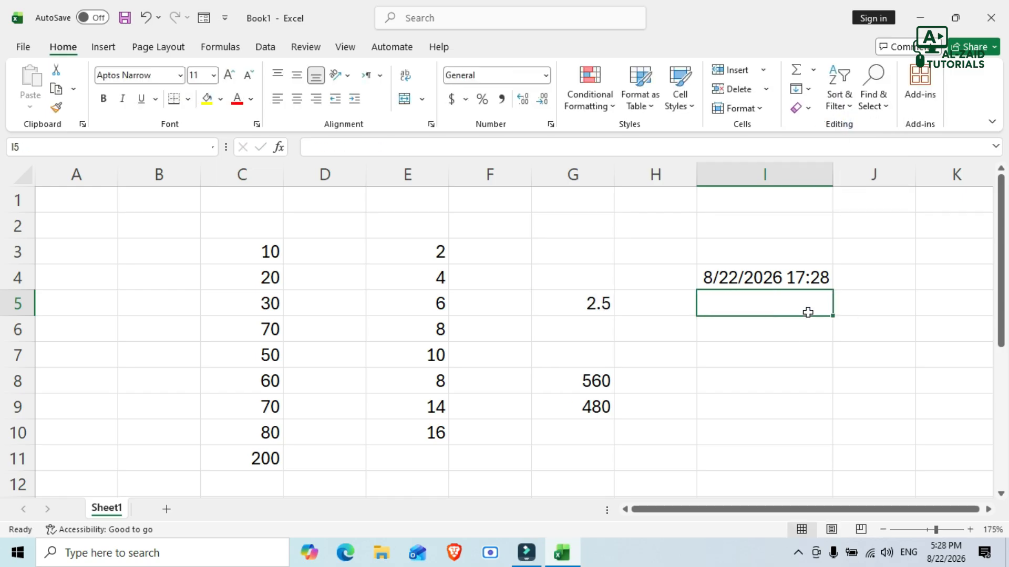
left_click(798, 337)
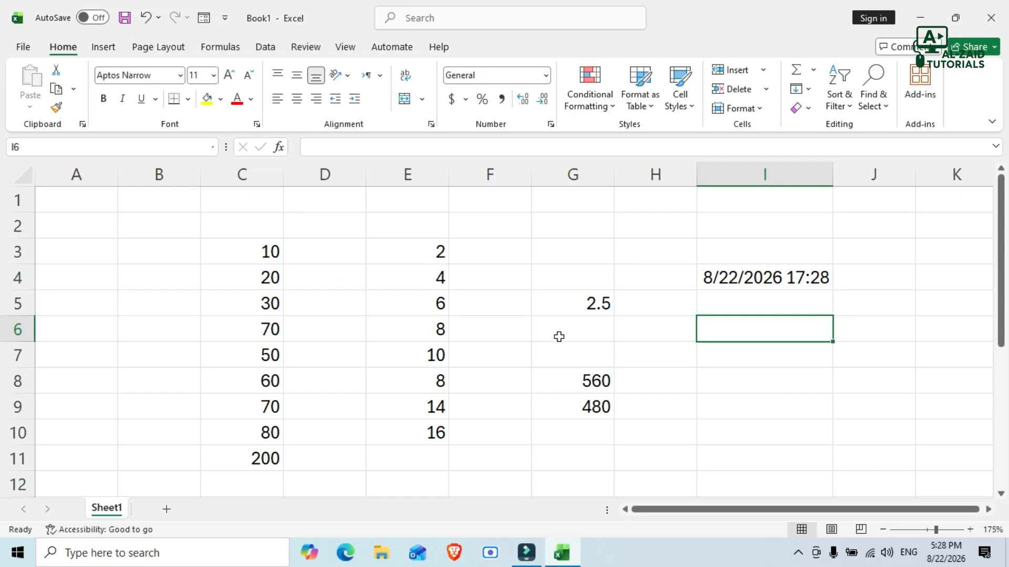